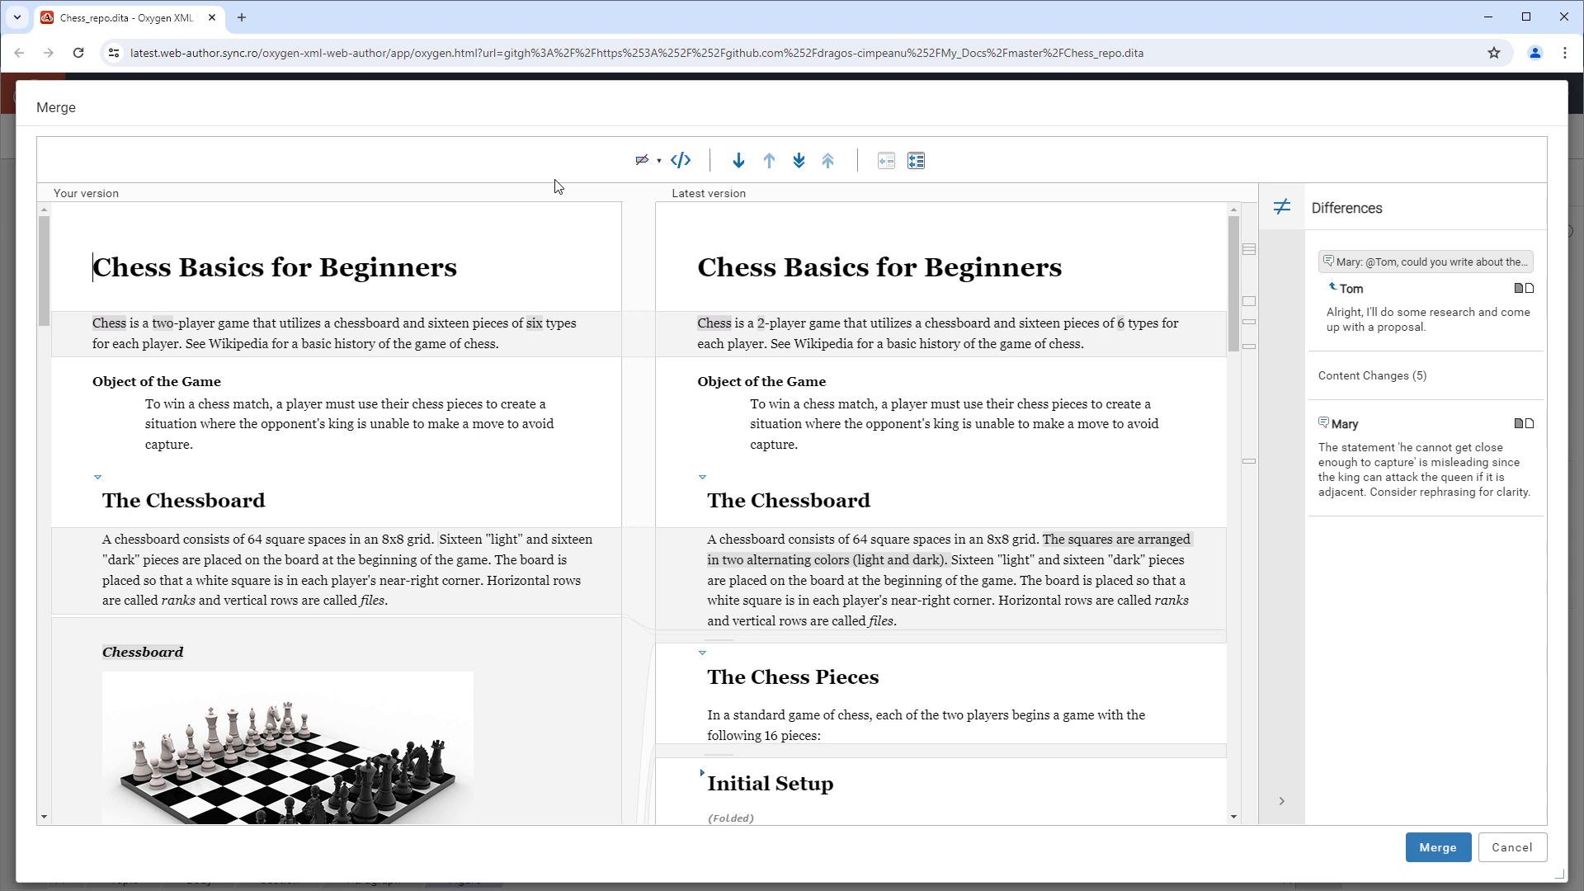
- Display the full element tags in both versions and step through the content differences as far as the Chess Pieces figure
click(658, 163)
click(691, 221)
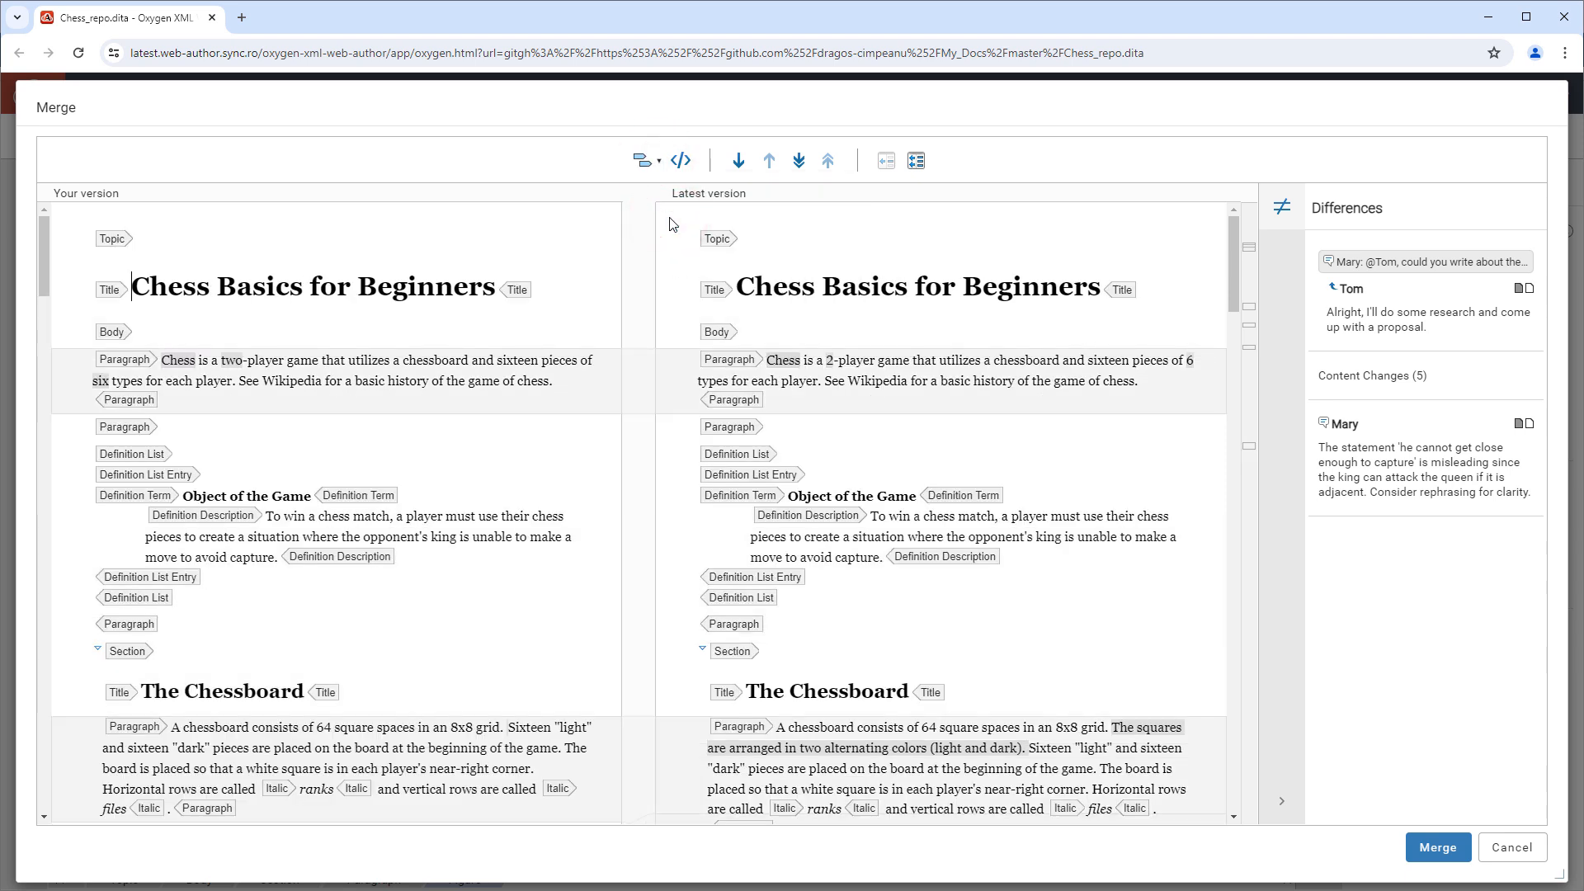
click(1249, 247)
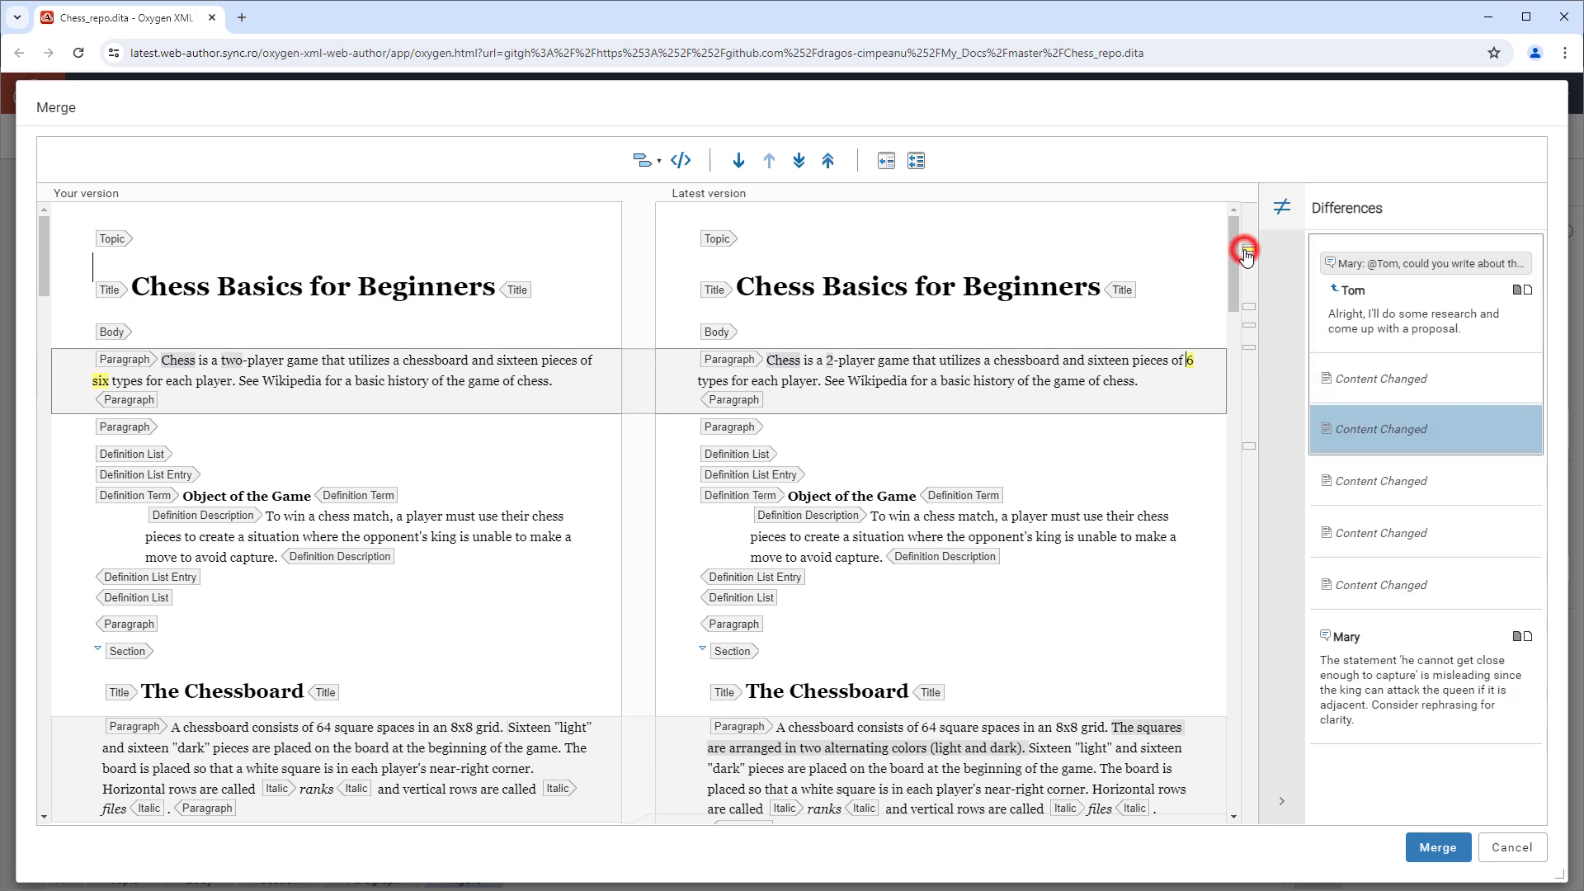
click(1248, 306)
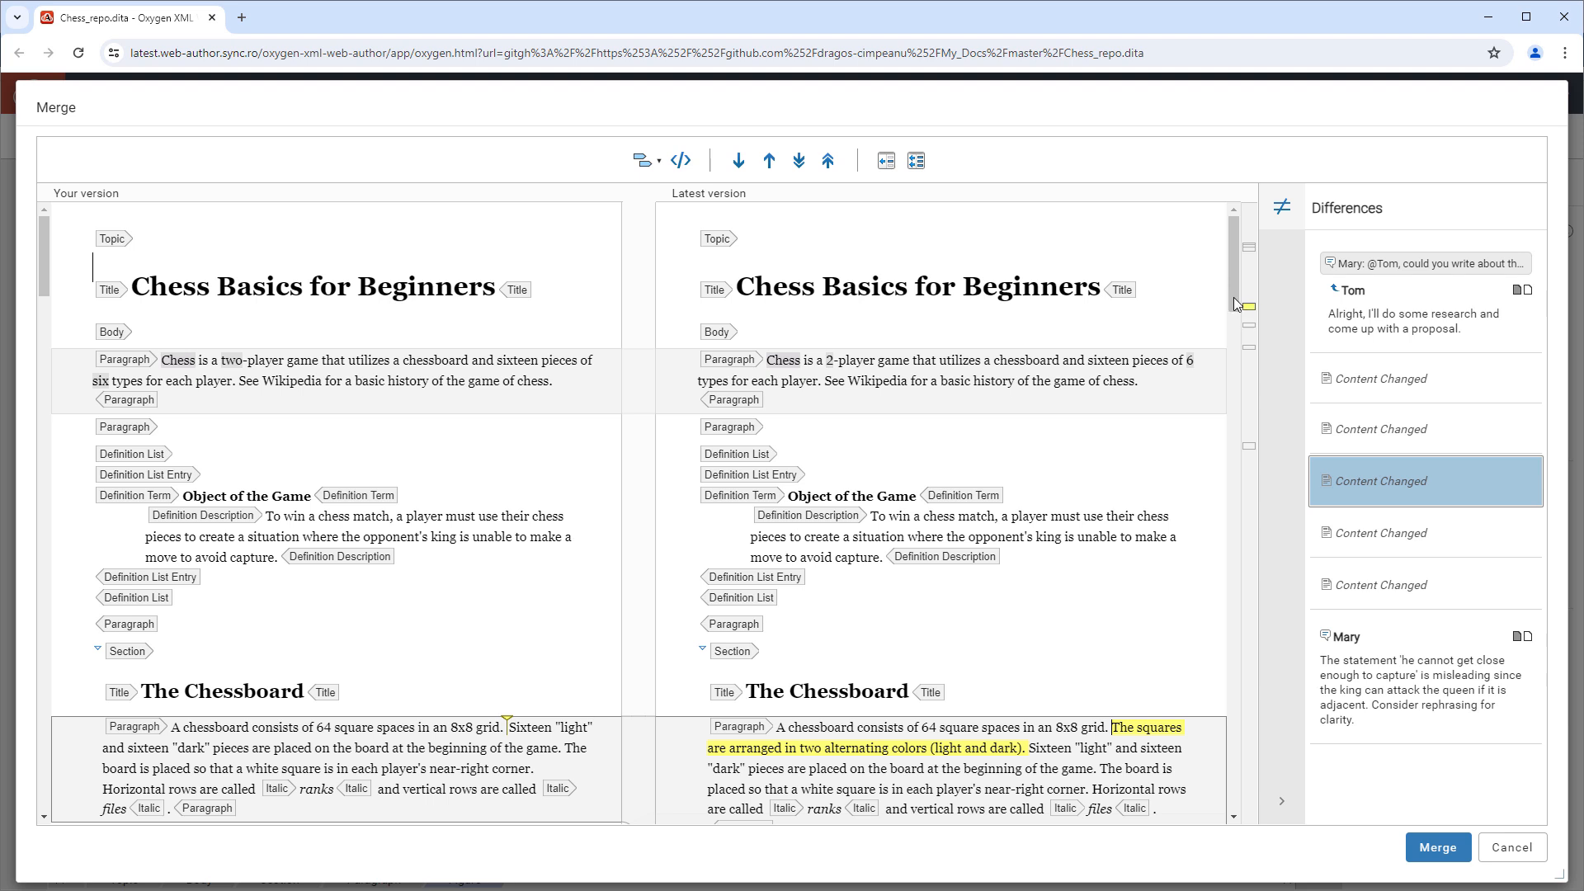
click(799, 160)
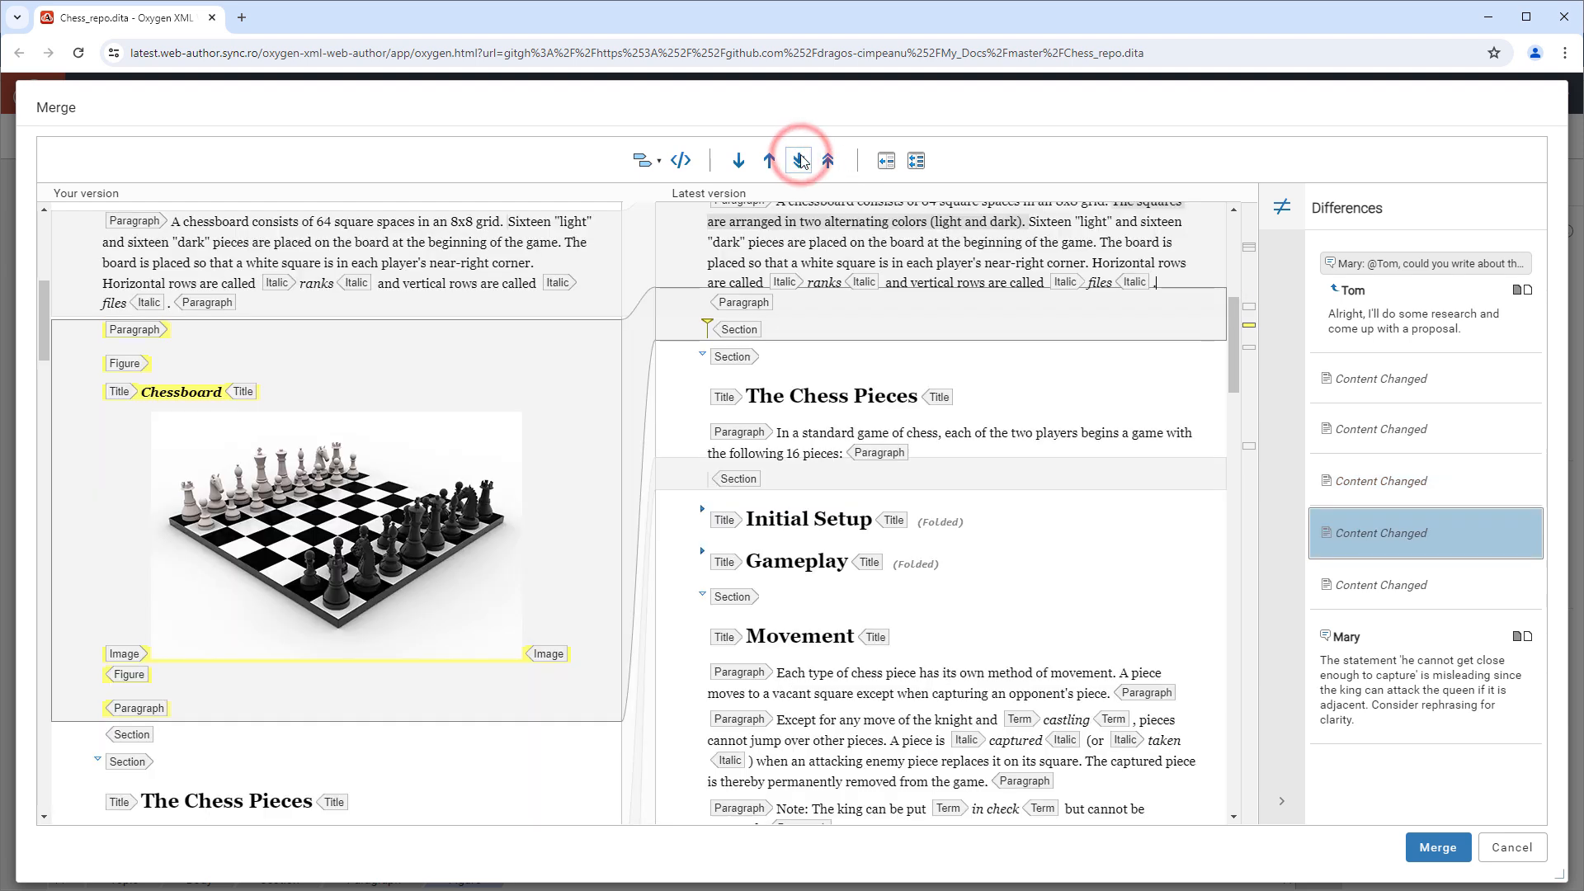
click(799, 159)
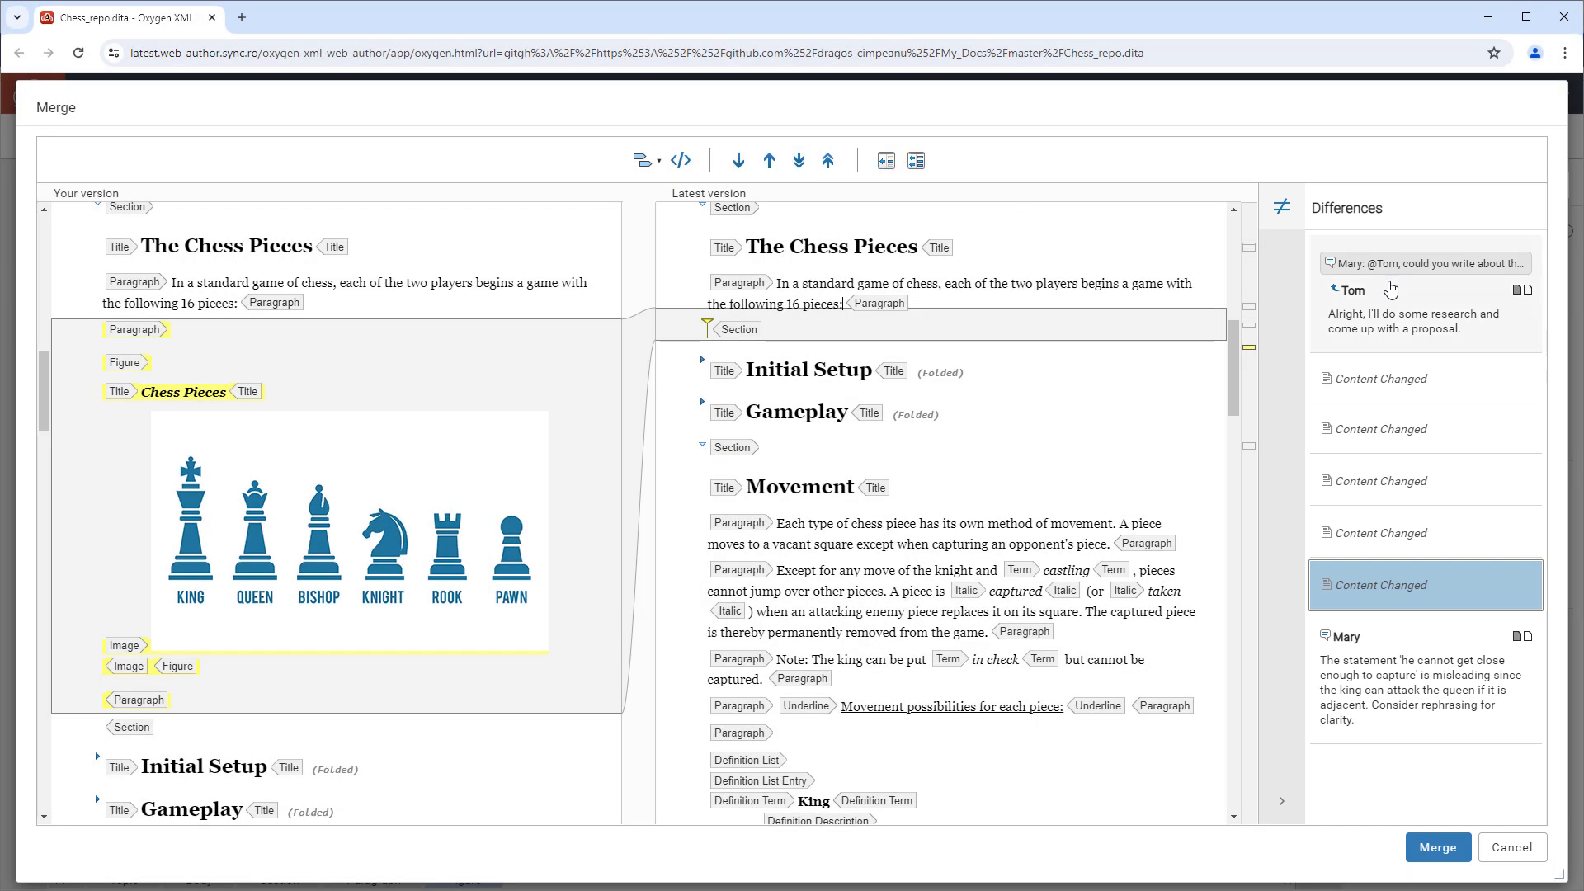
- Examine the comment thread on the word "Chess" in both versions and the first content change in that paragraph
click(1391, 289)
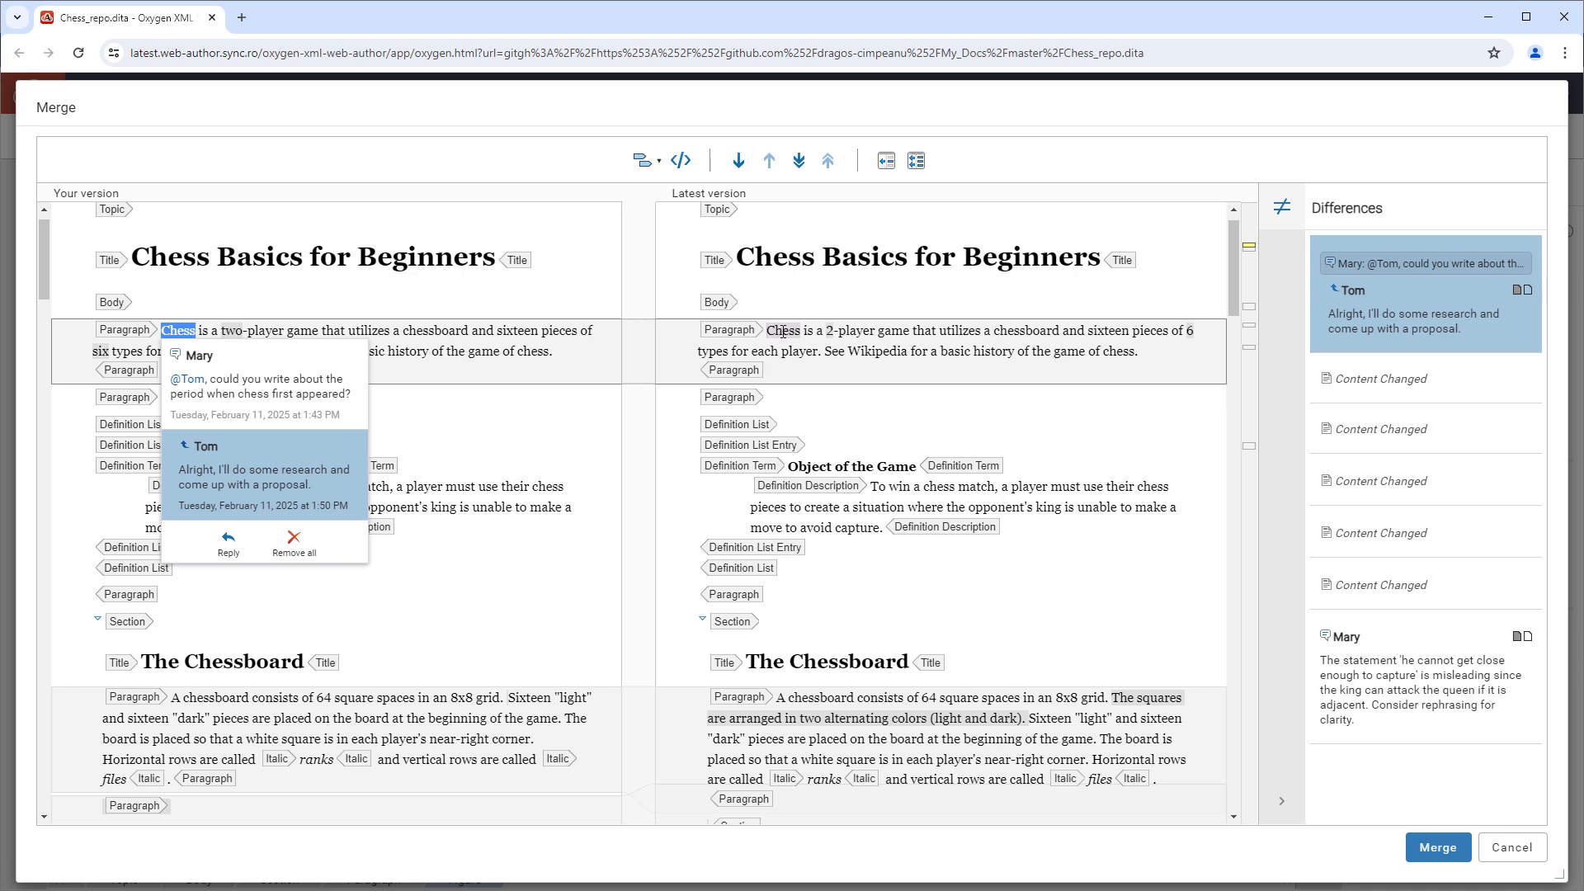
mouse_move(782, 331)
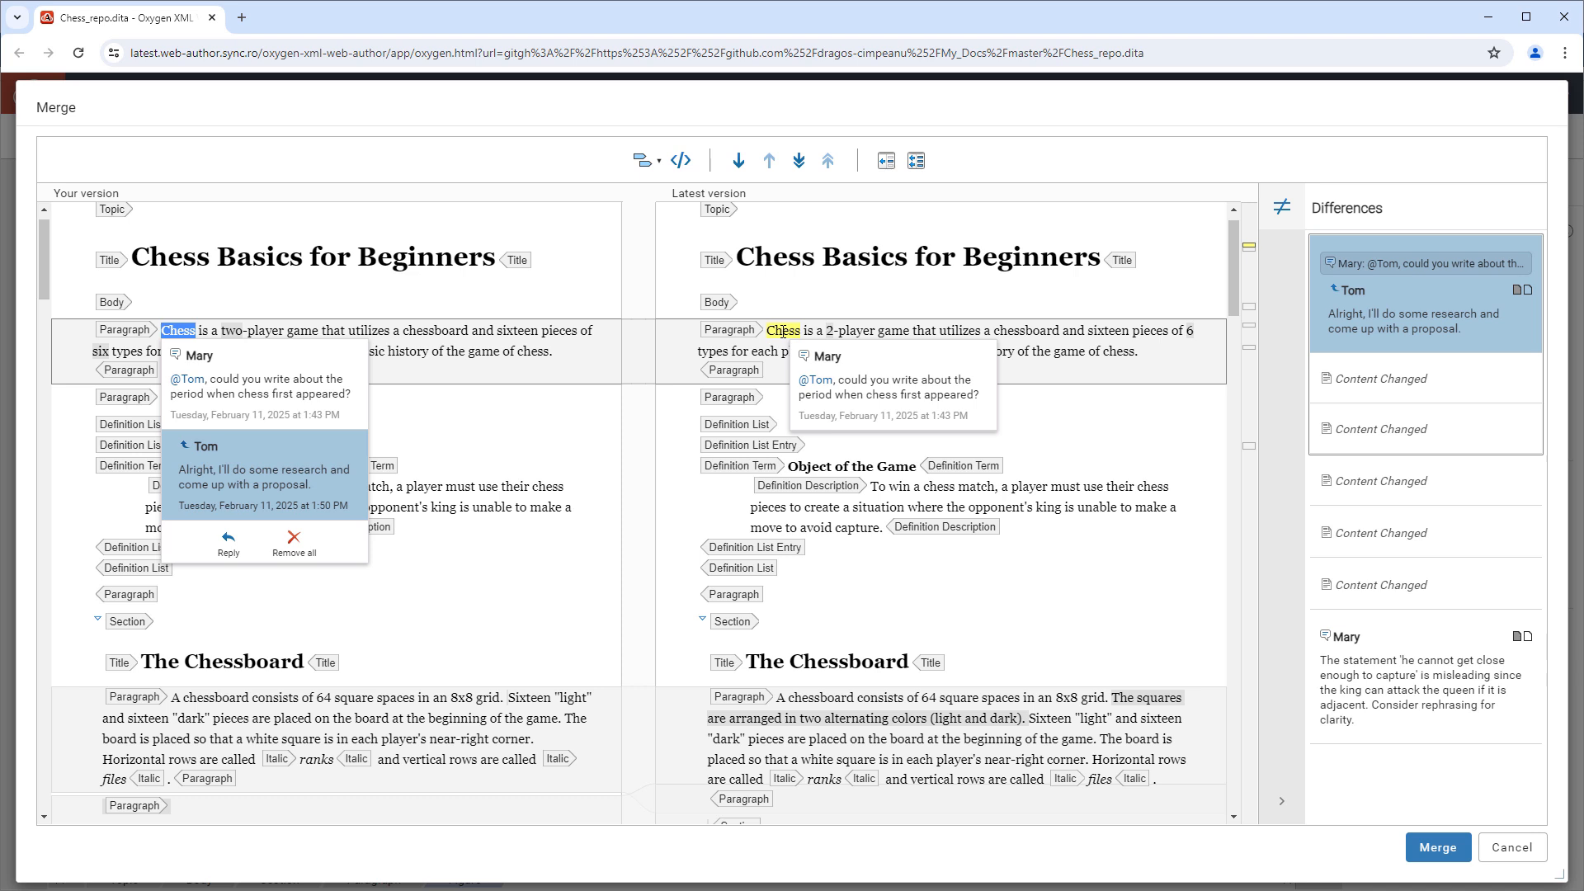
click(1369, 375)
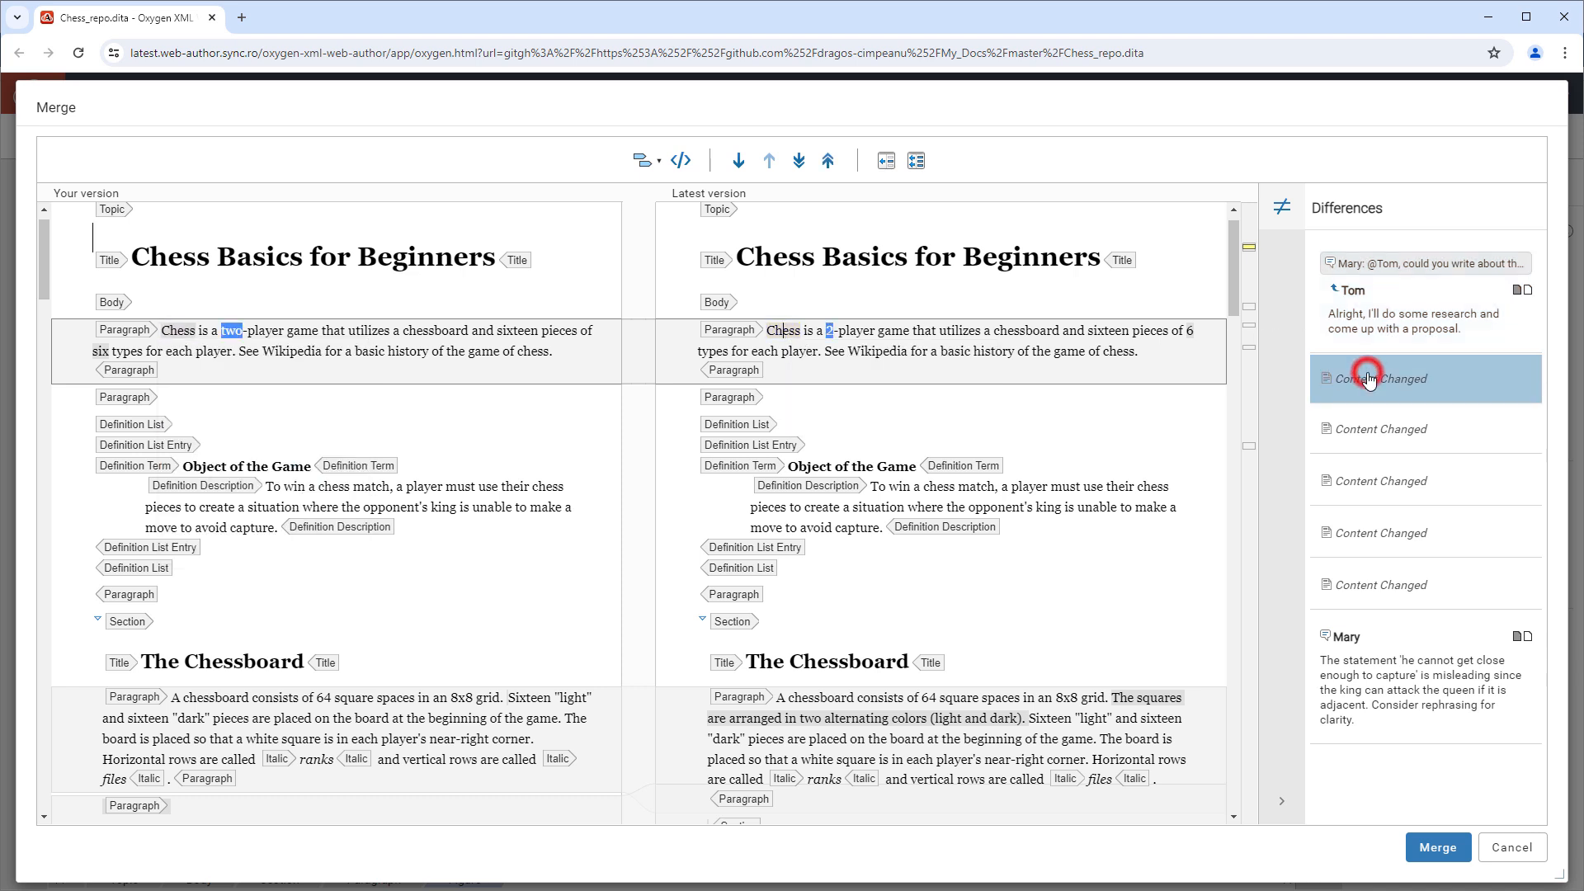
- Copy the sentence "The squares are arranged in two alternating colors (light and dark)." from the latest version into your version of The Chessboard paragraph
click(1370, 478)
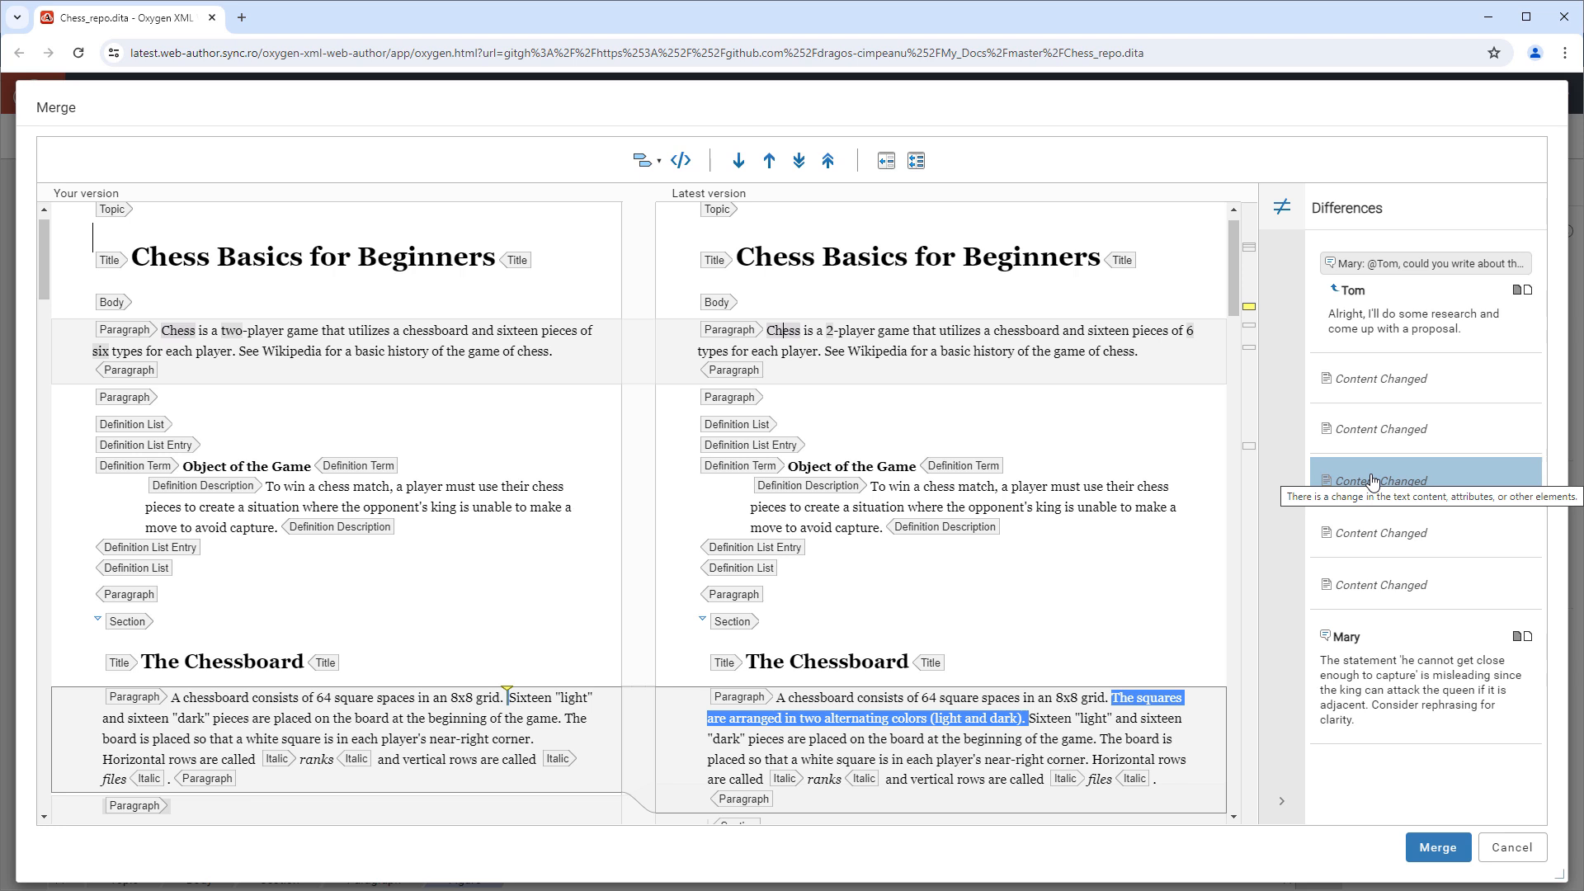
click(886, 162)
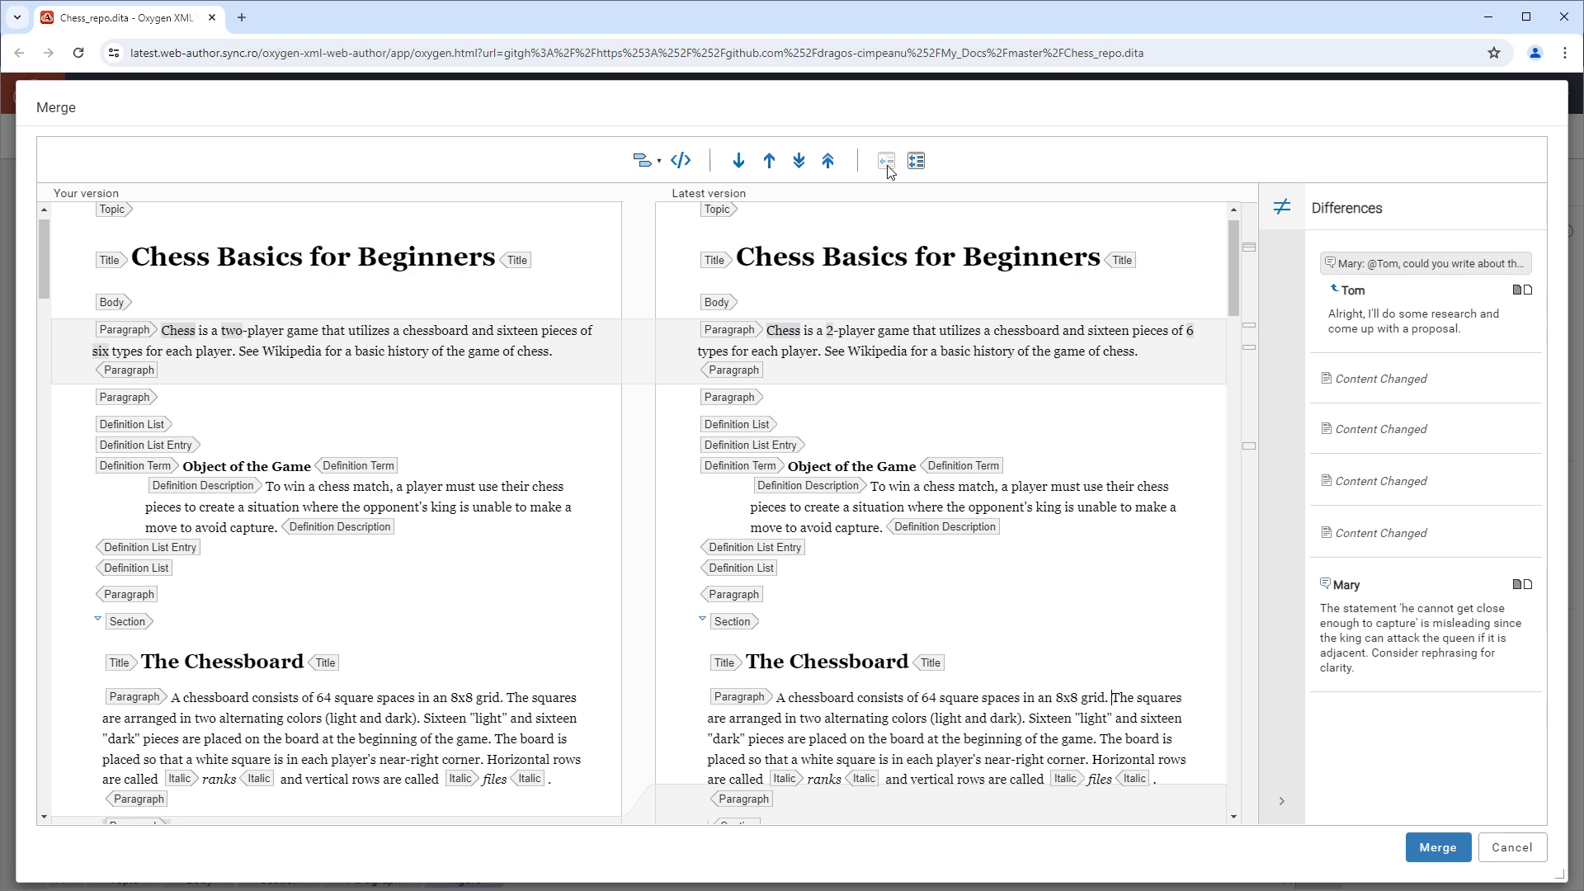
- Review the Chessboard and Chess Pieces figure differences in the XML source comparison, then return to the visual comparison
click(680, 163)
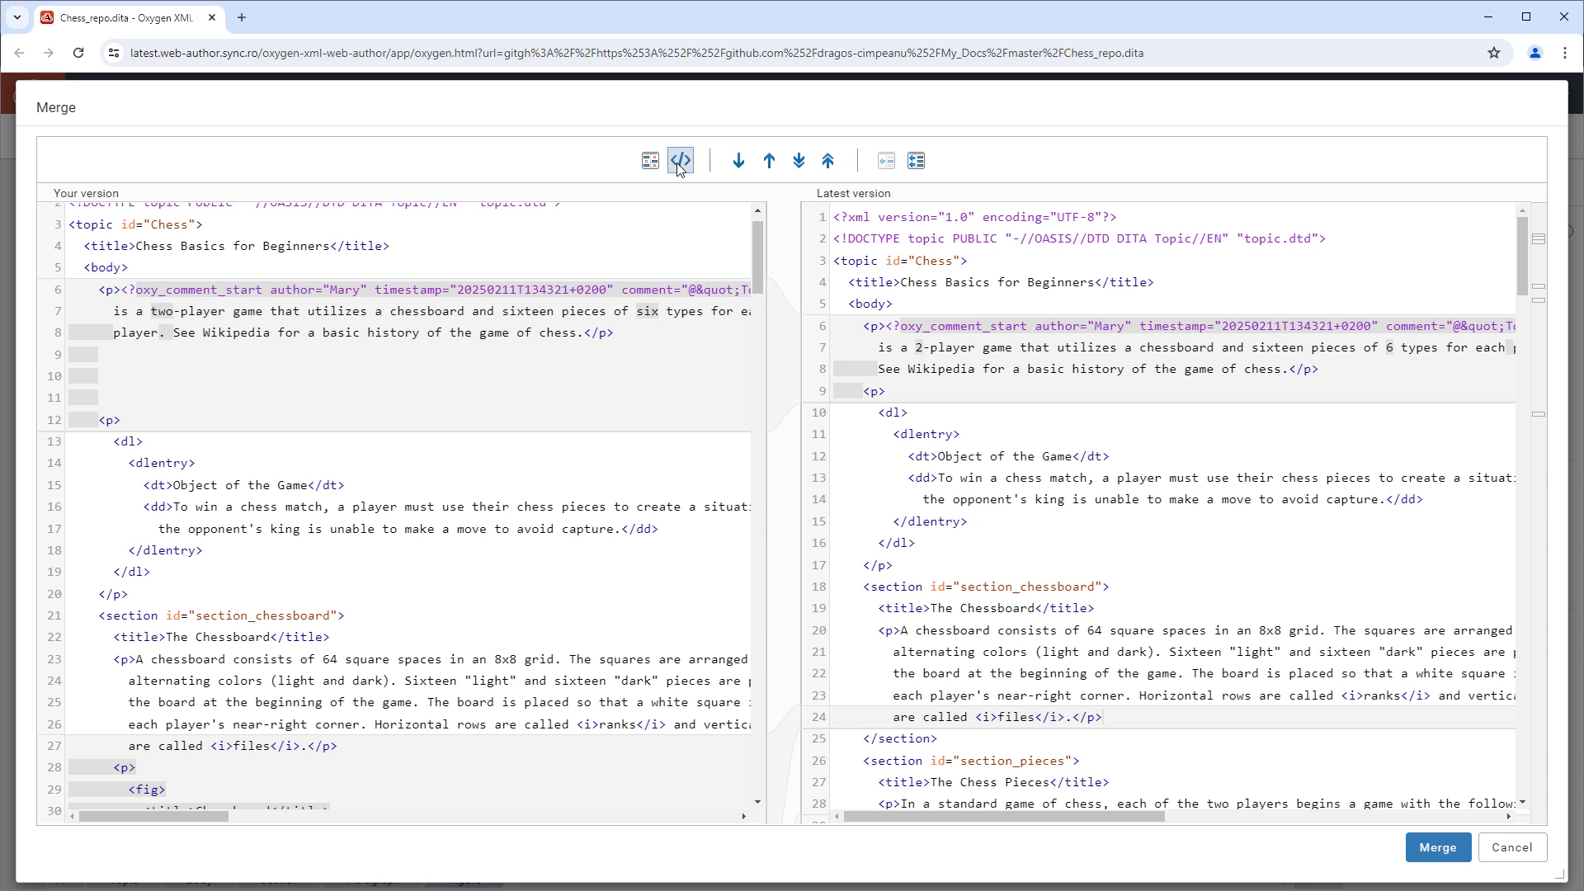
click(798, 163)
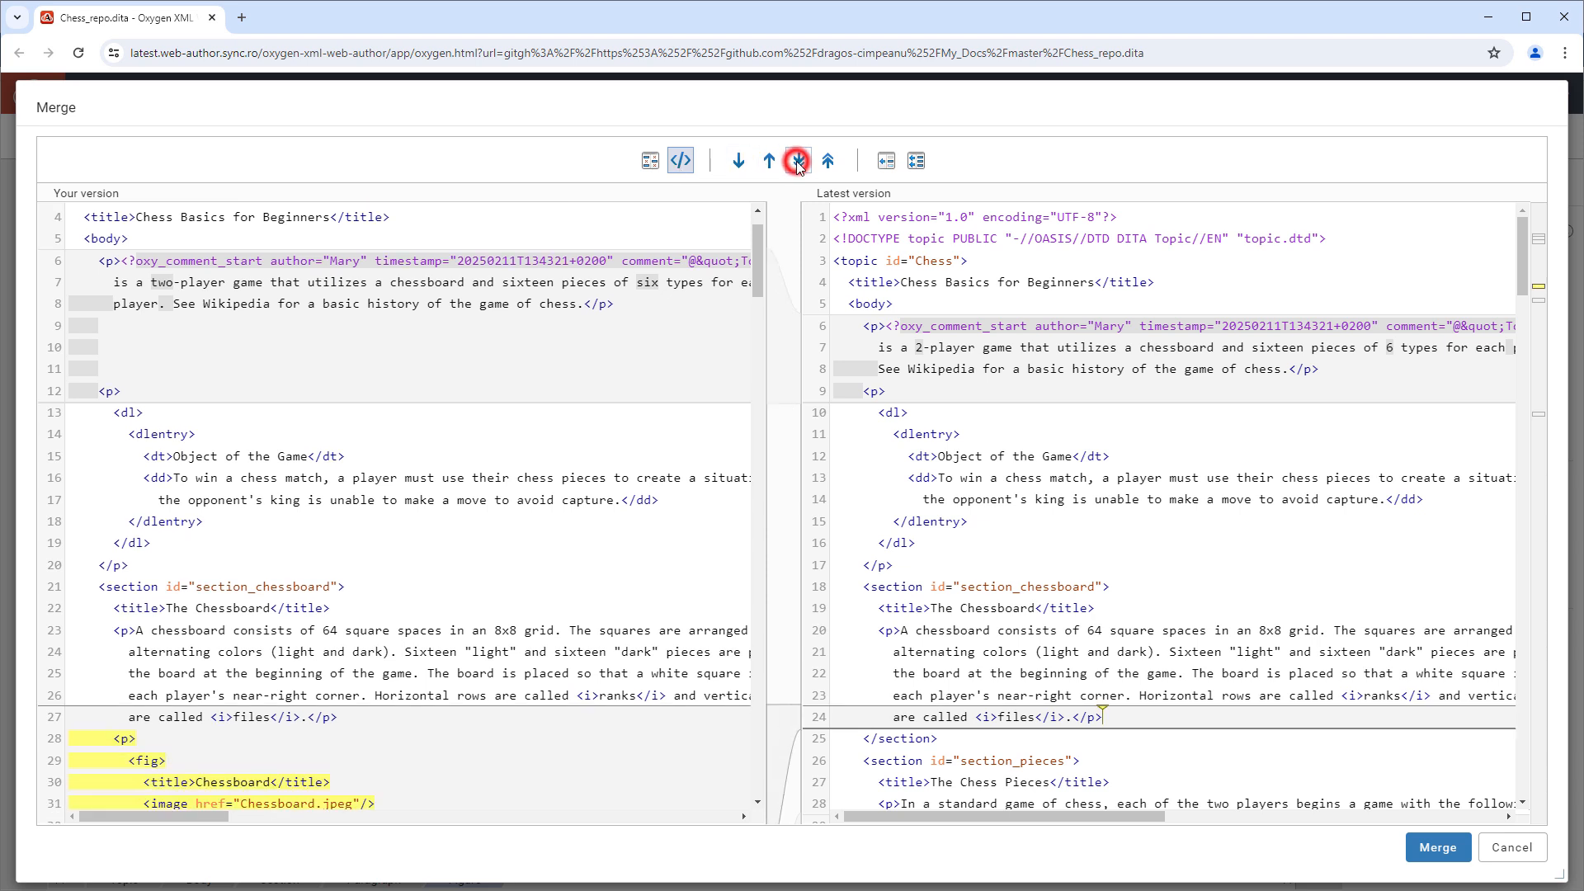
click(798, 163)
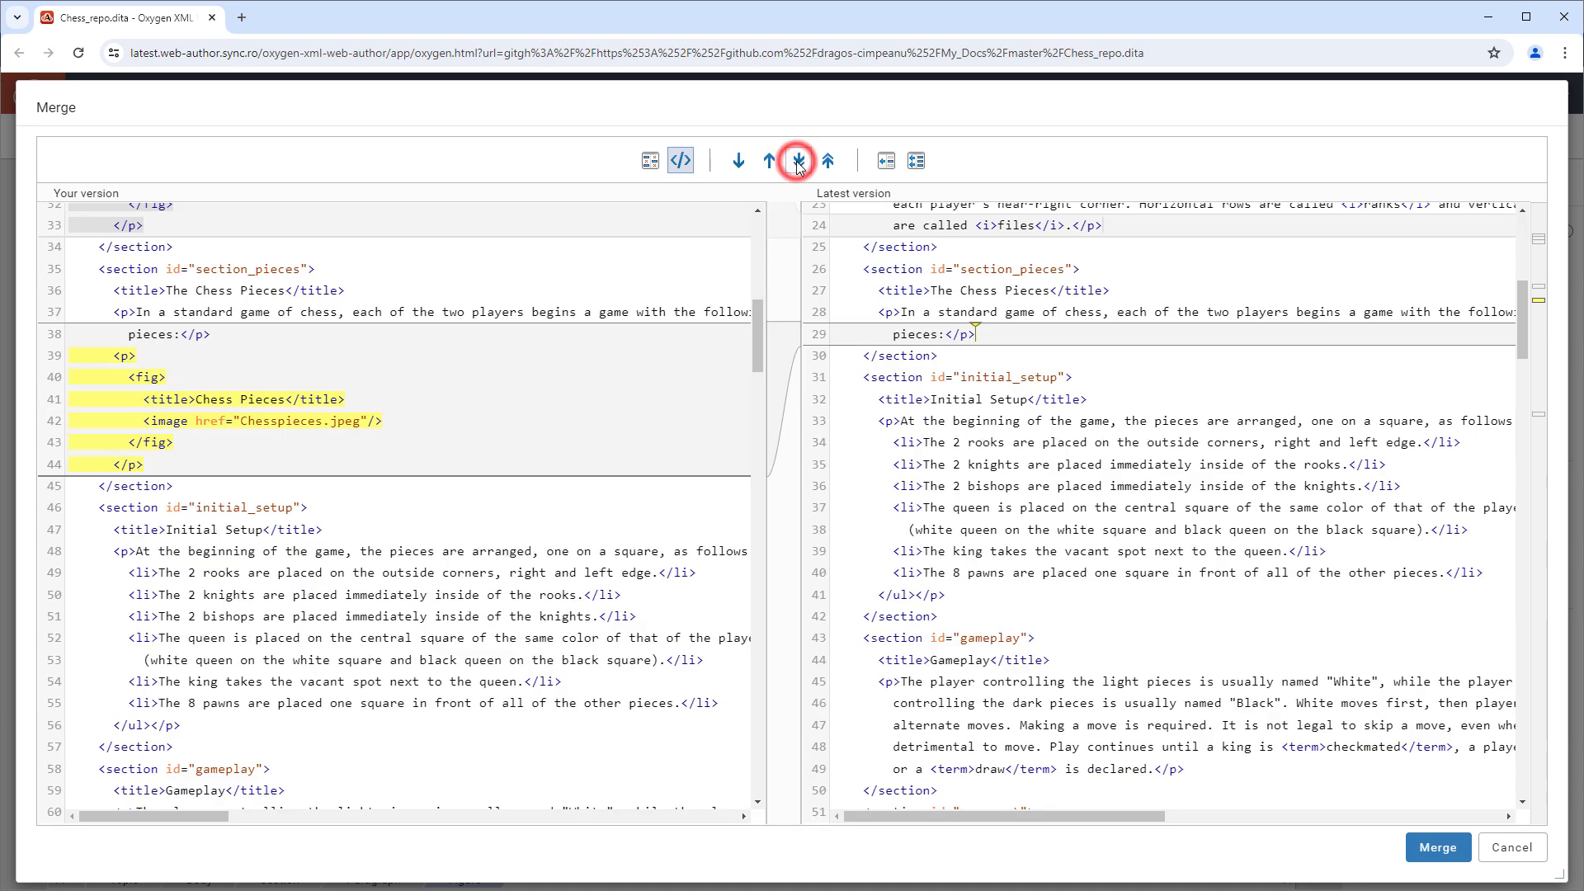
click(680, 161)
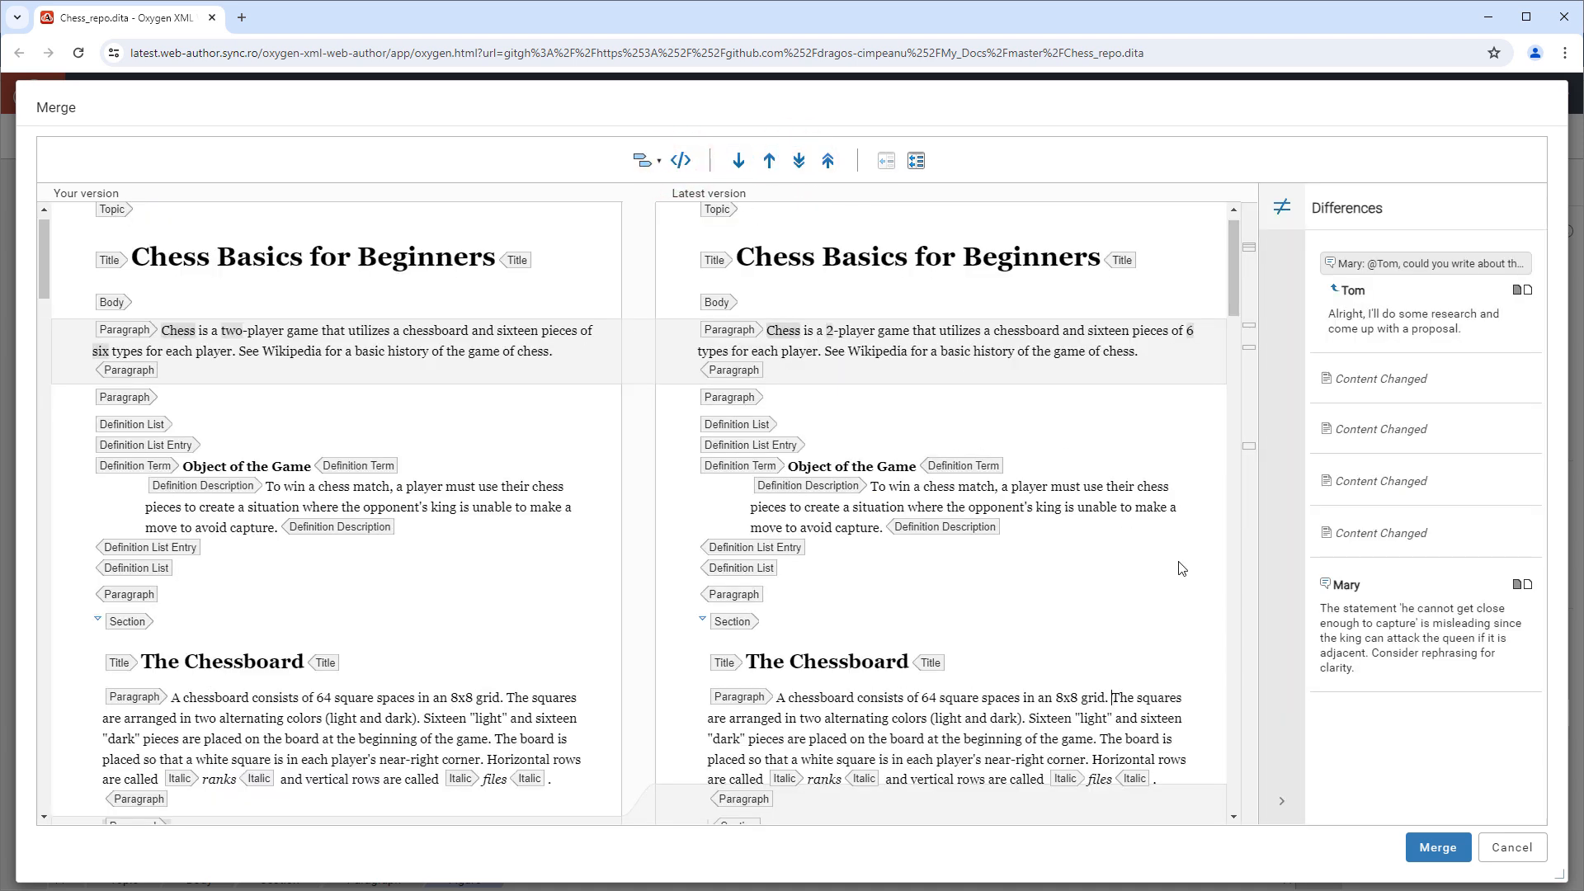
- Apply the merge to Chess_repo.dita and commit it on the master branch with the message "Integrated changes."
click(1432, 852)
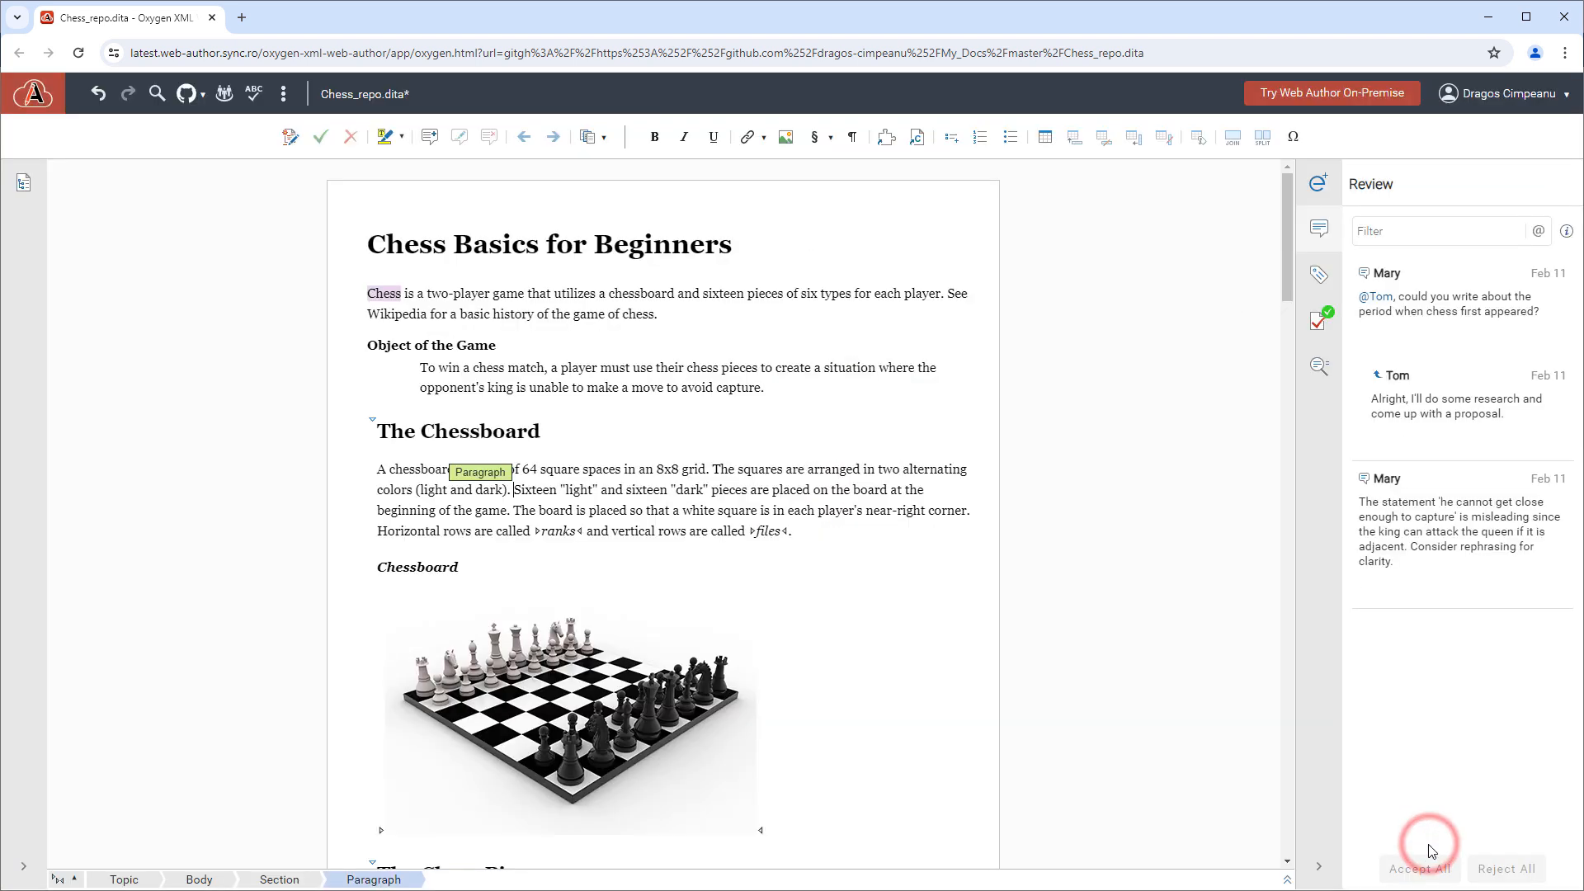
click(188, 93)
click(219, 126)
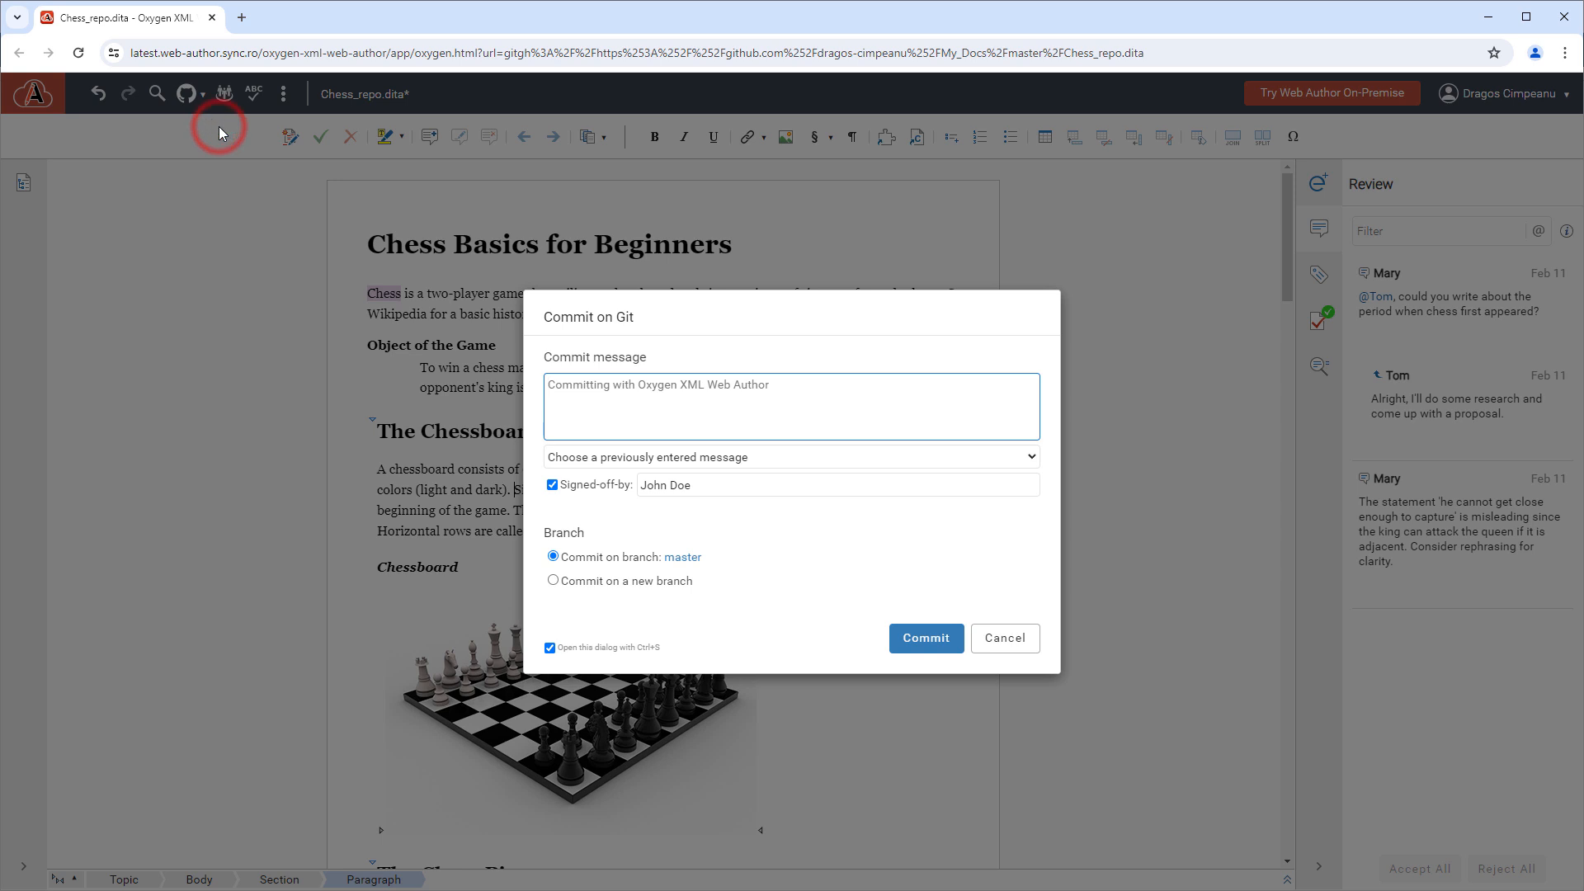
text(Integrated changes.)
click(902, 644)
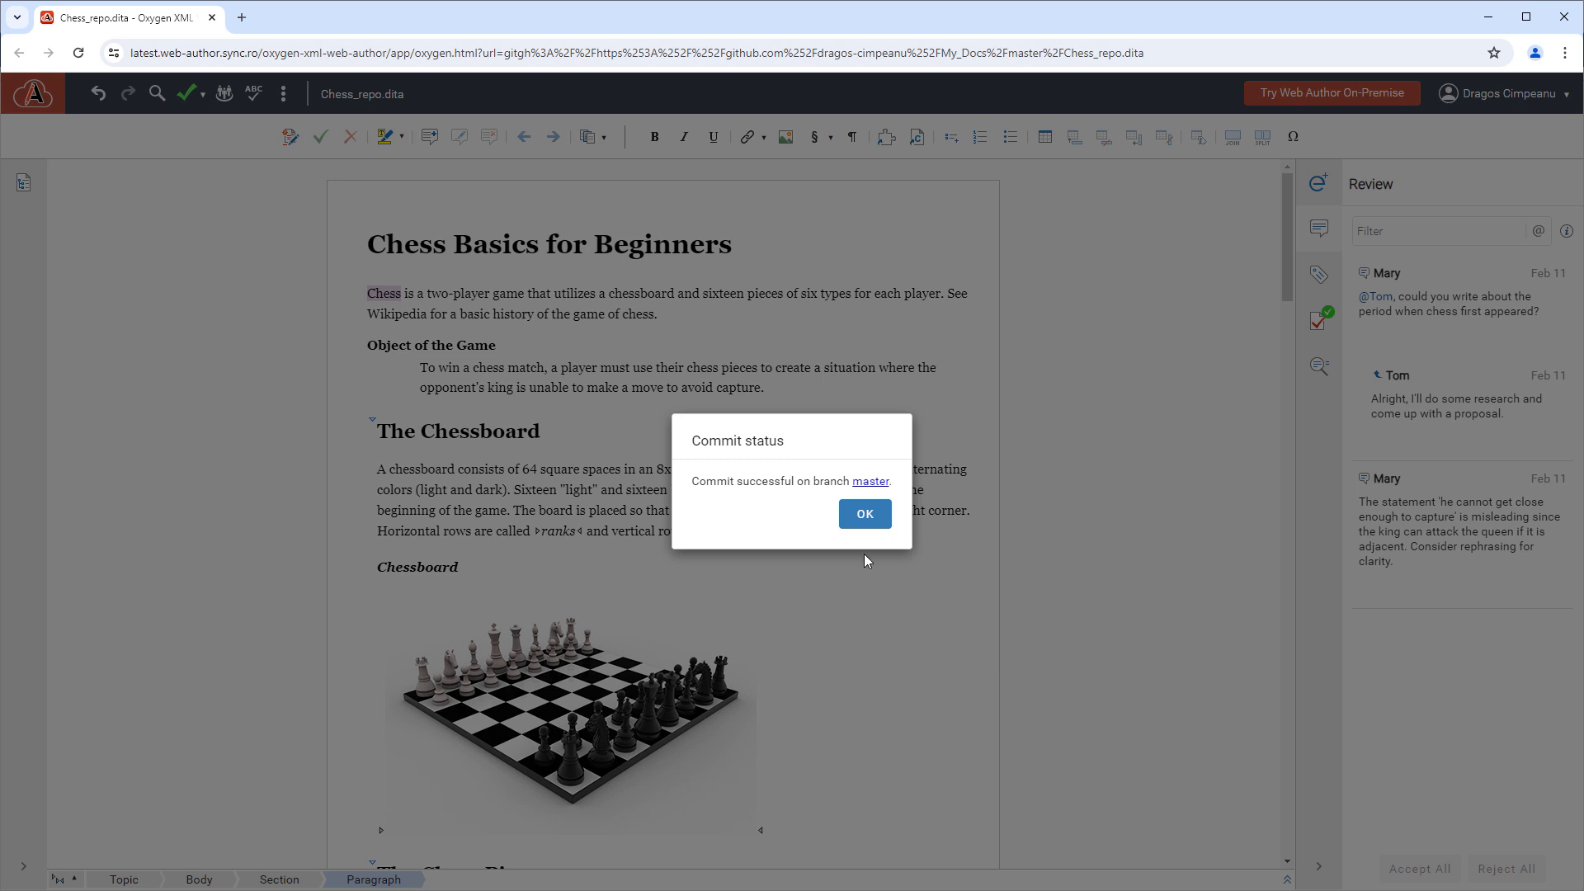
click(865, 515)
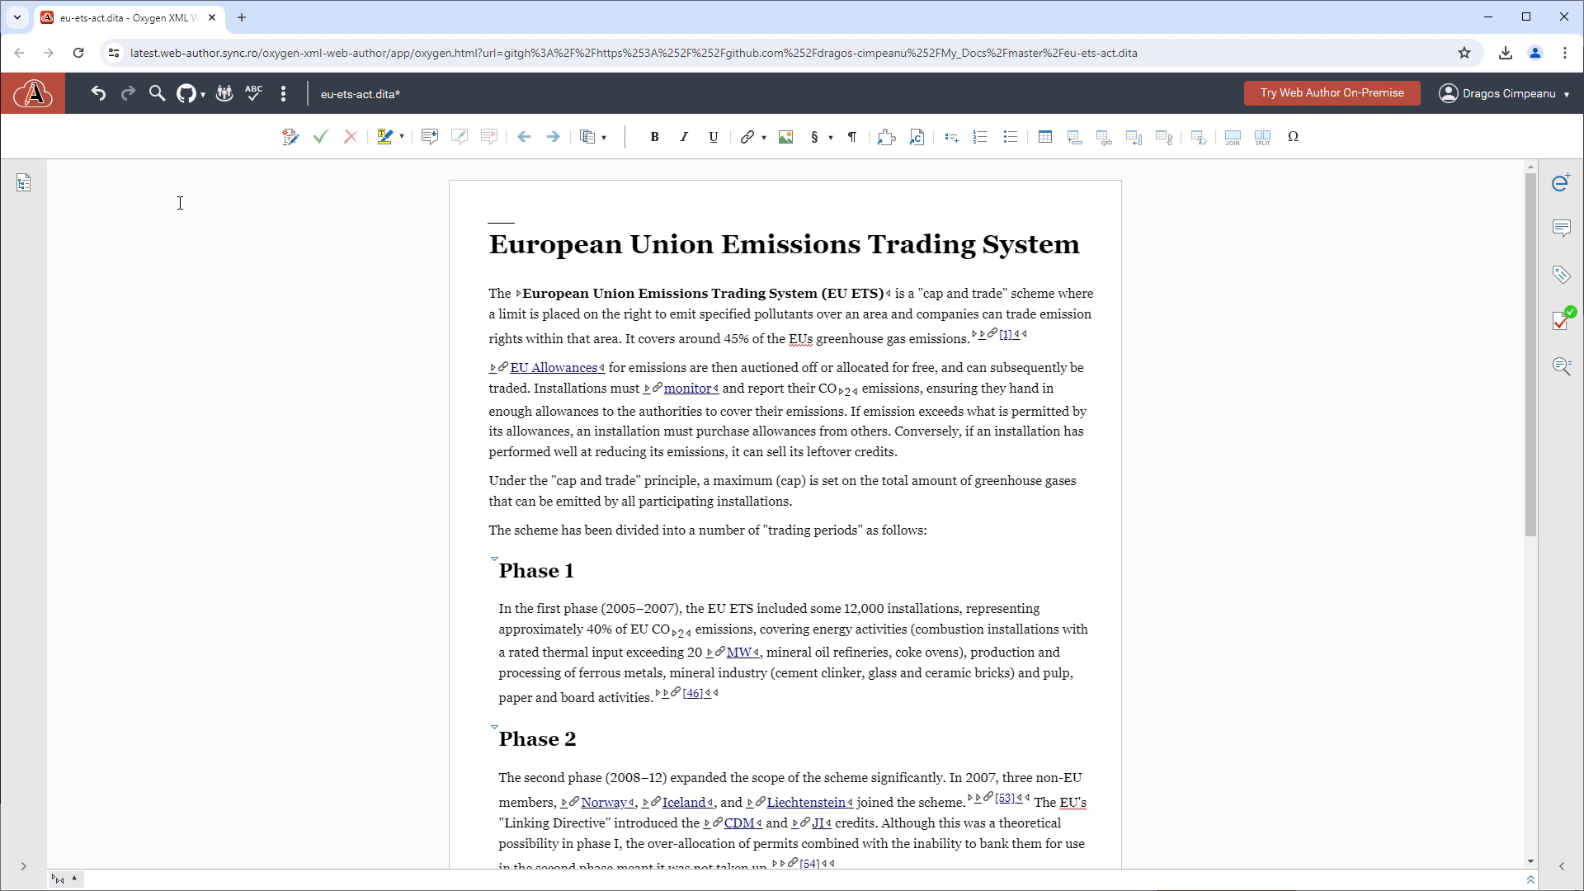
- Commit eu-ets-act.dita on the master branch with the message "Various changes." and choose to merge and commit
click(188, 93)
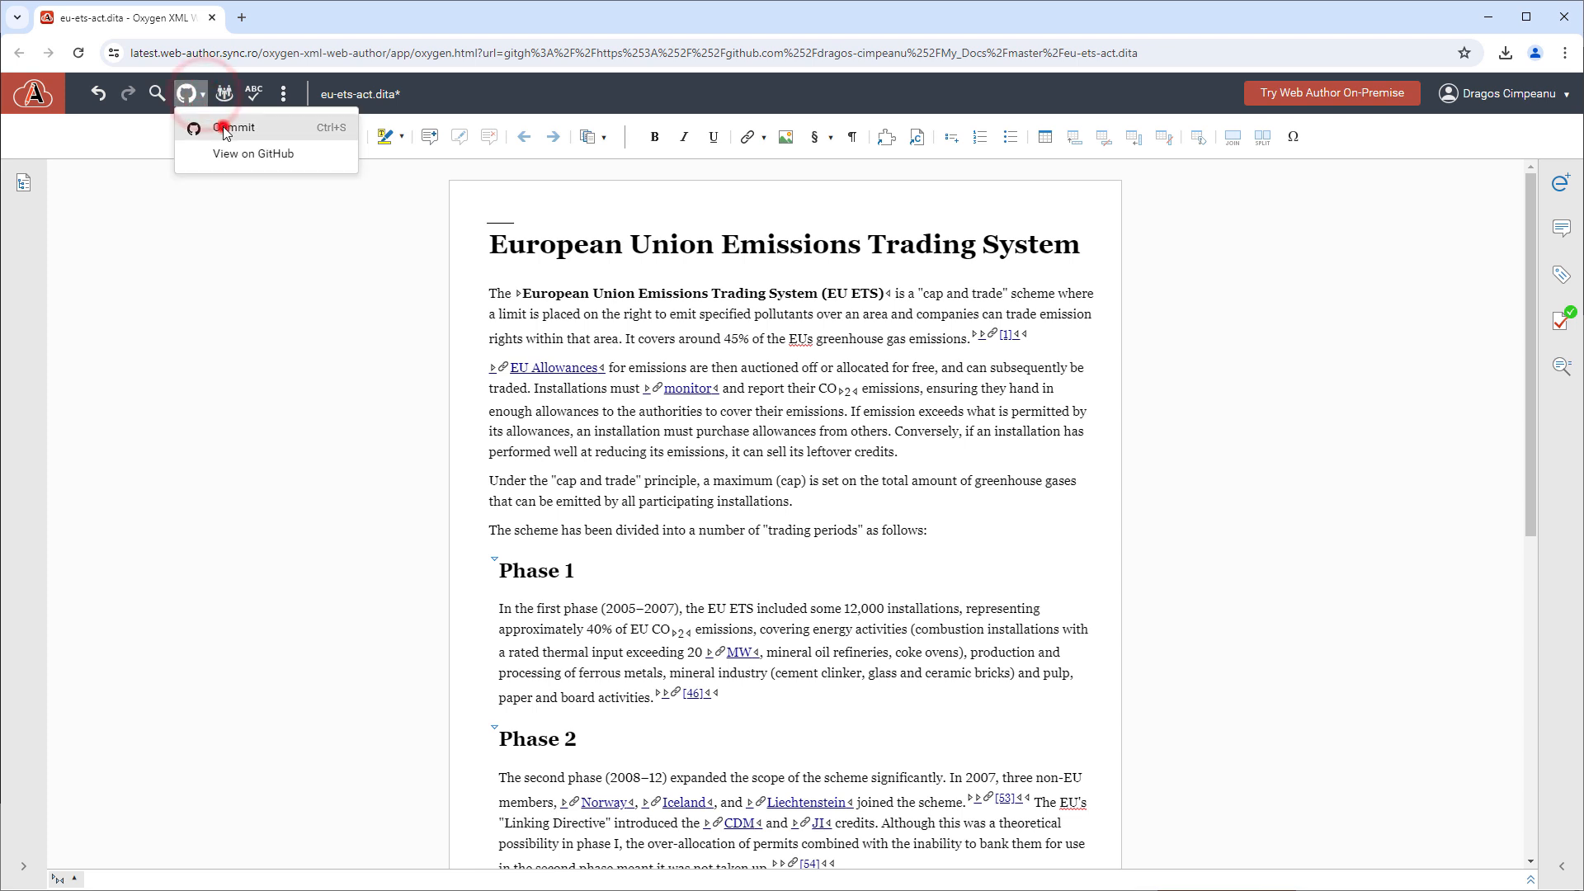
click(225, 129)
text(Various changes.)
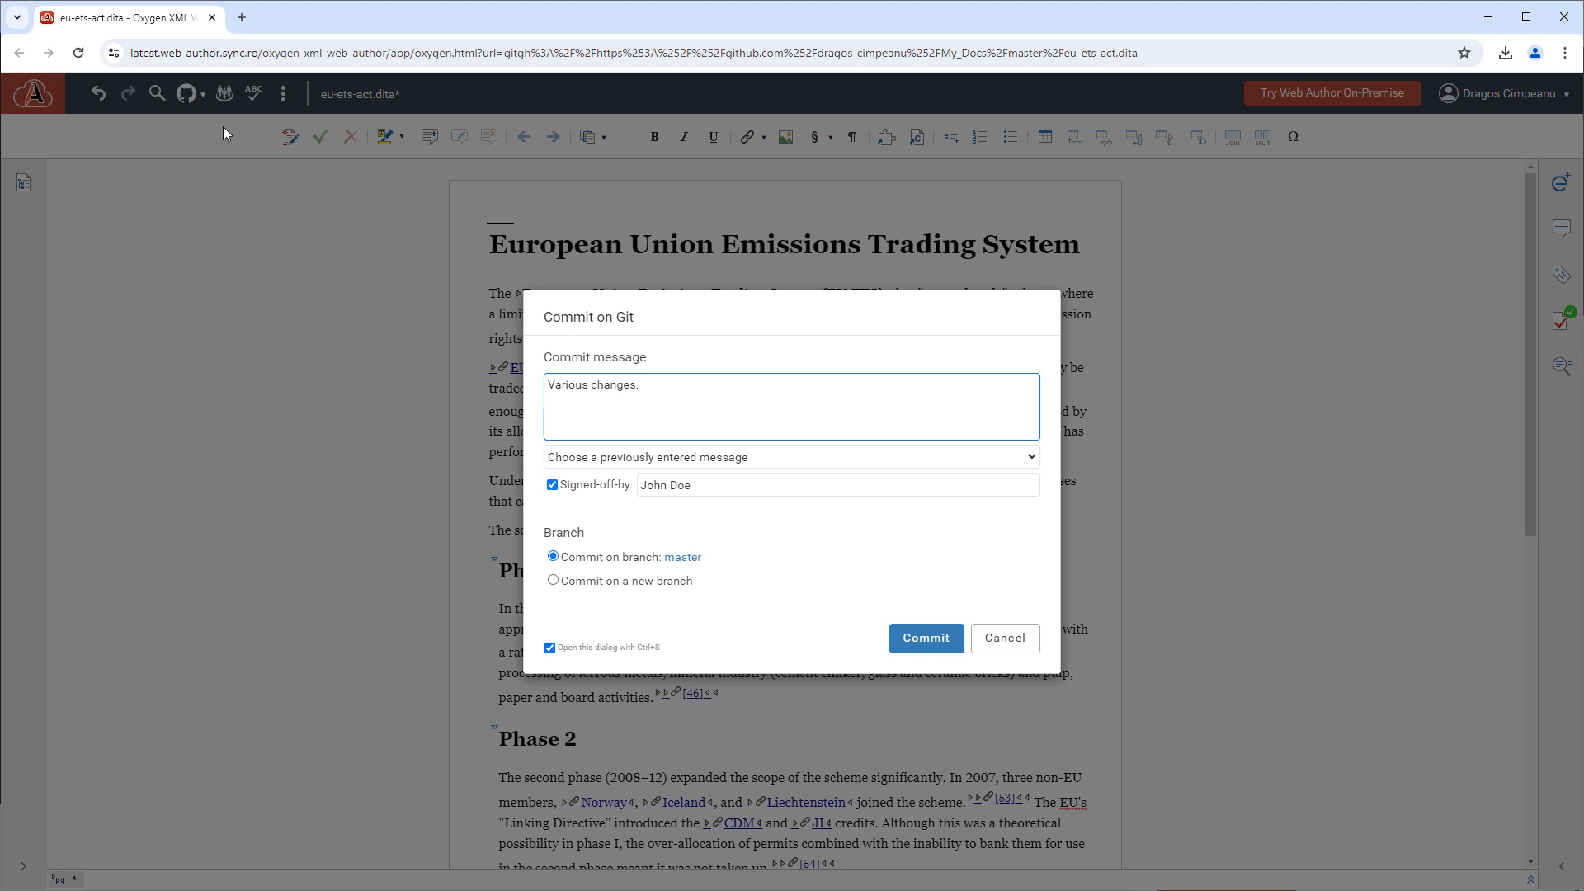
click(920, 639)
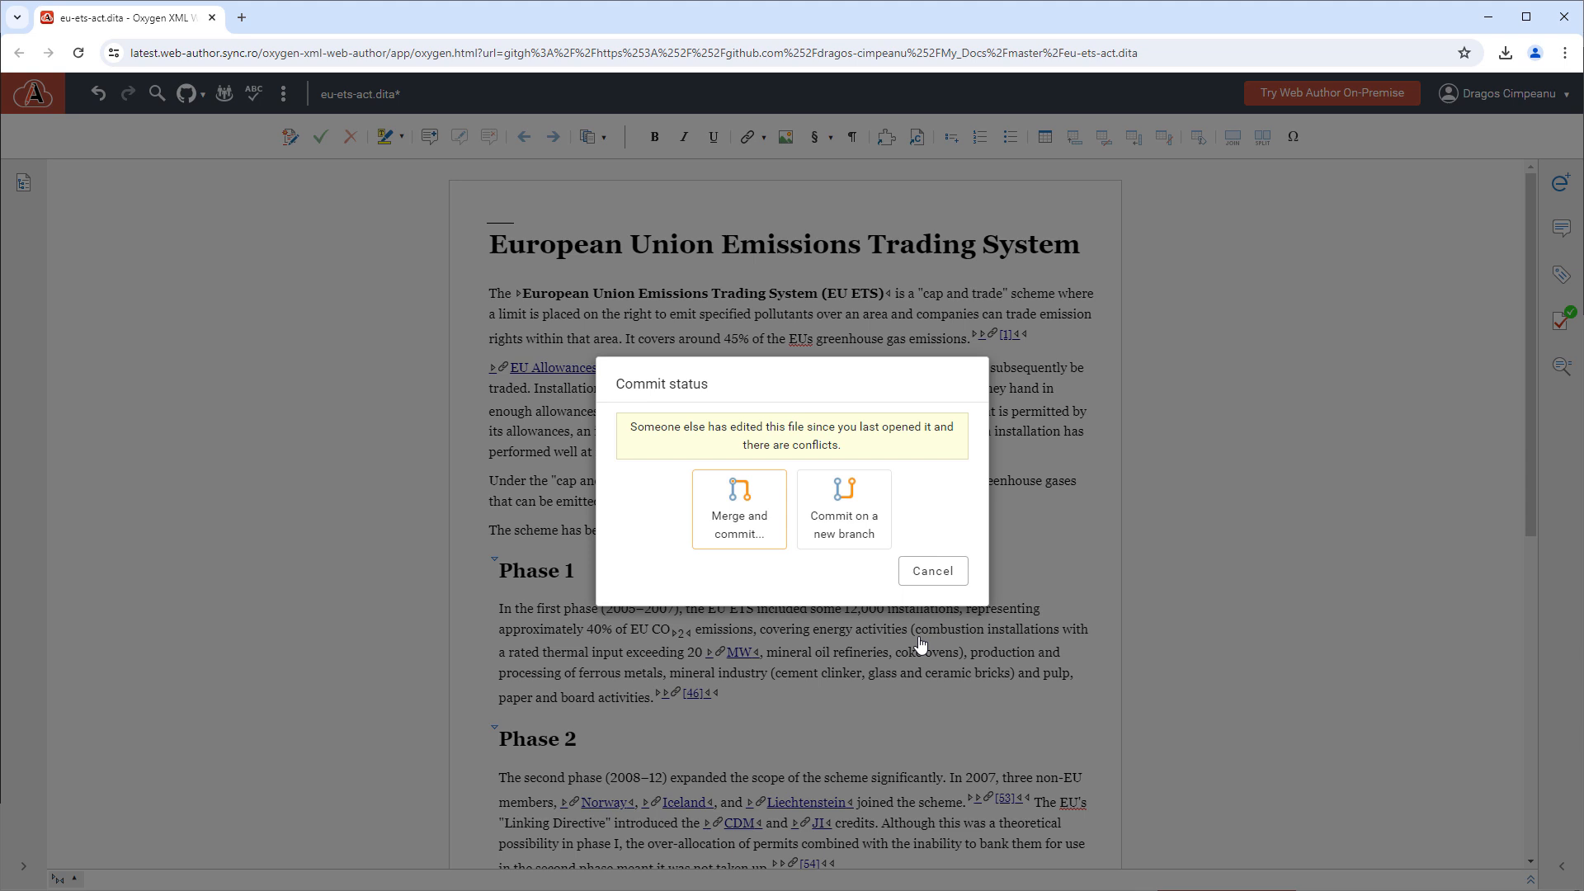
click(754, 517)
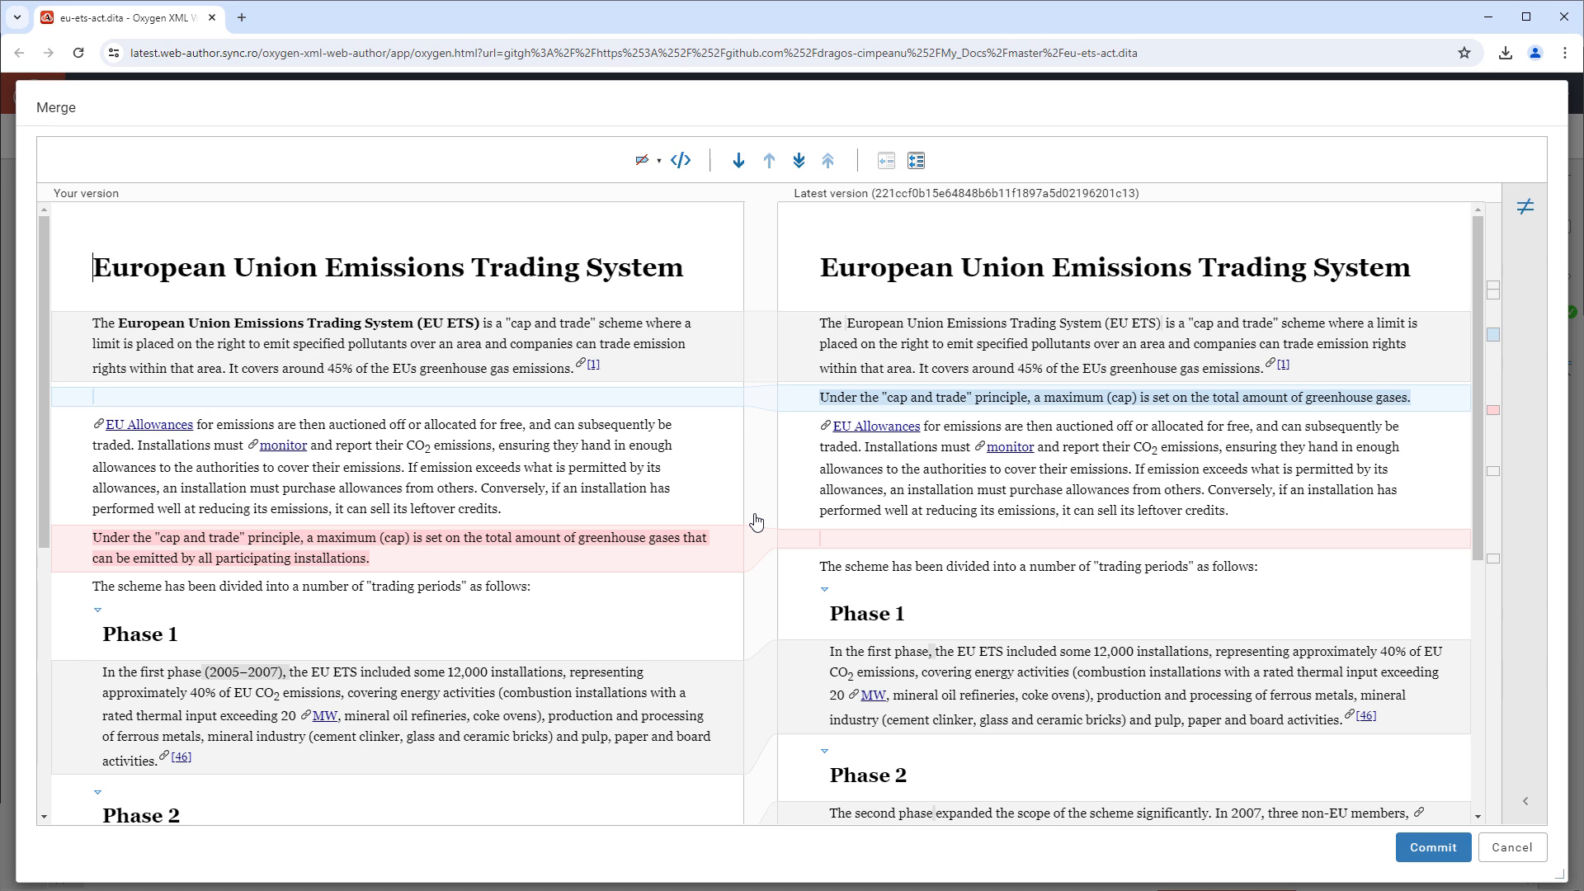
- Bring the relocated "cap and trade" paragraph into your version and cut the longer conflicting paragraph before "The scheme has been divided"
click(916, 162)
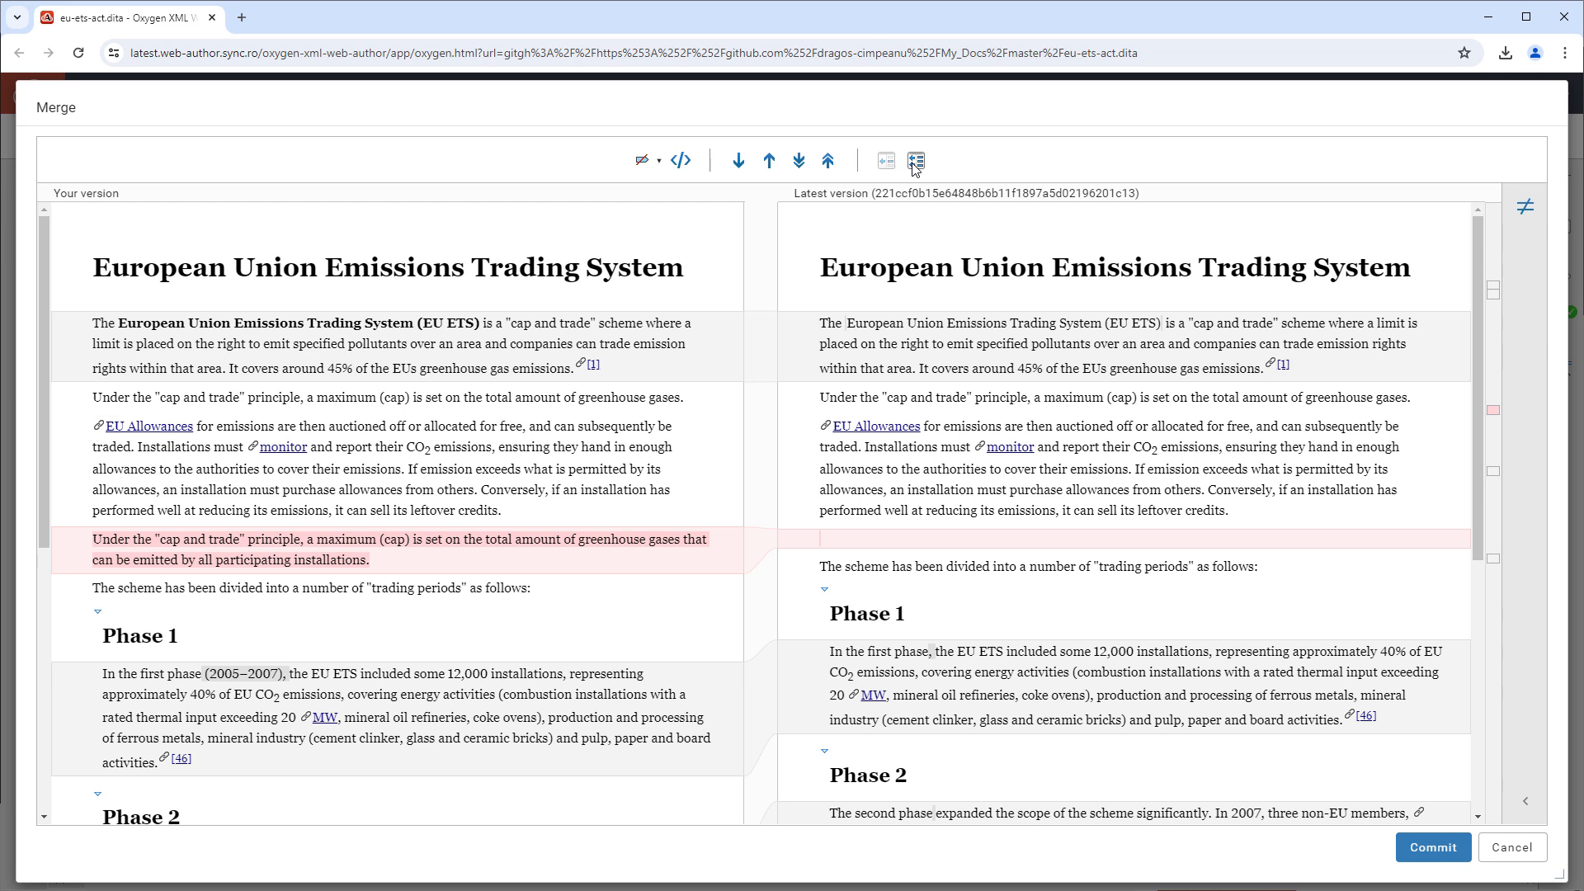
click(97, 539)
drag(98, 538, 374, 572)
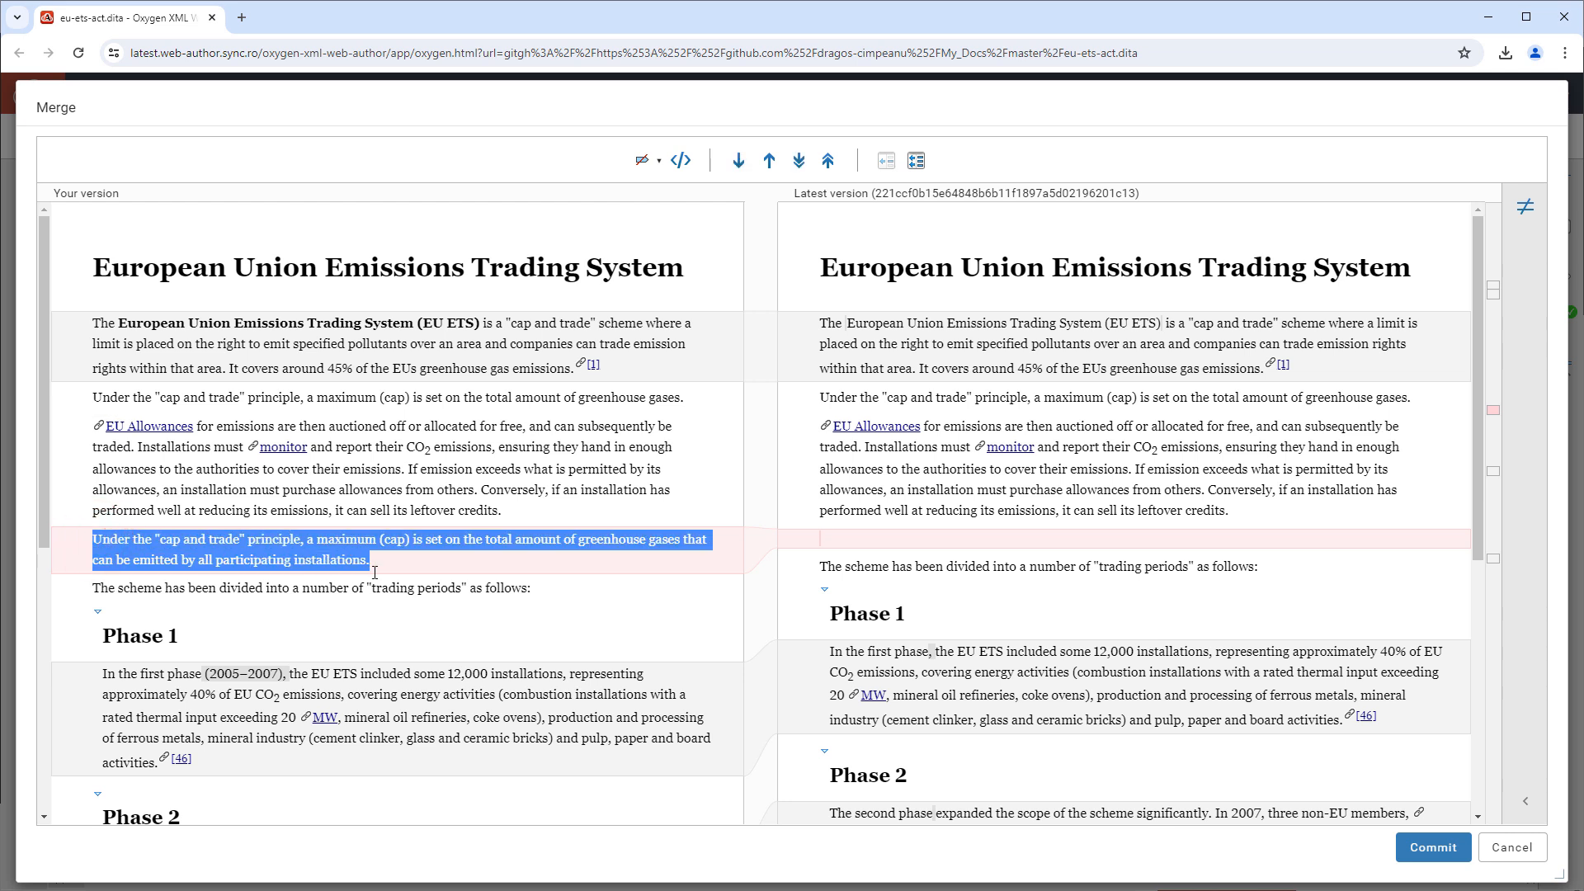
key(Delete)
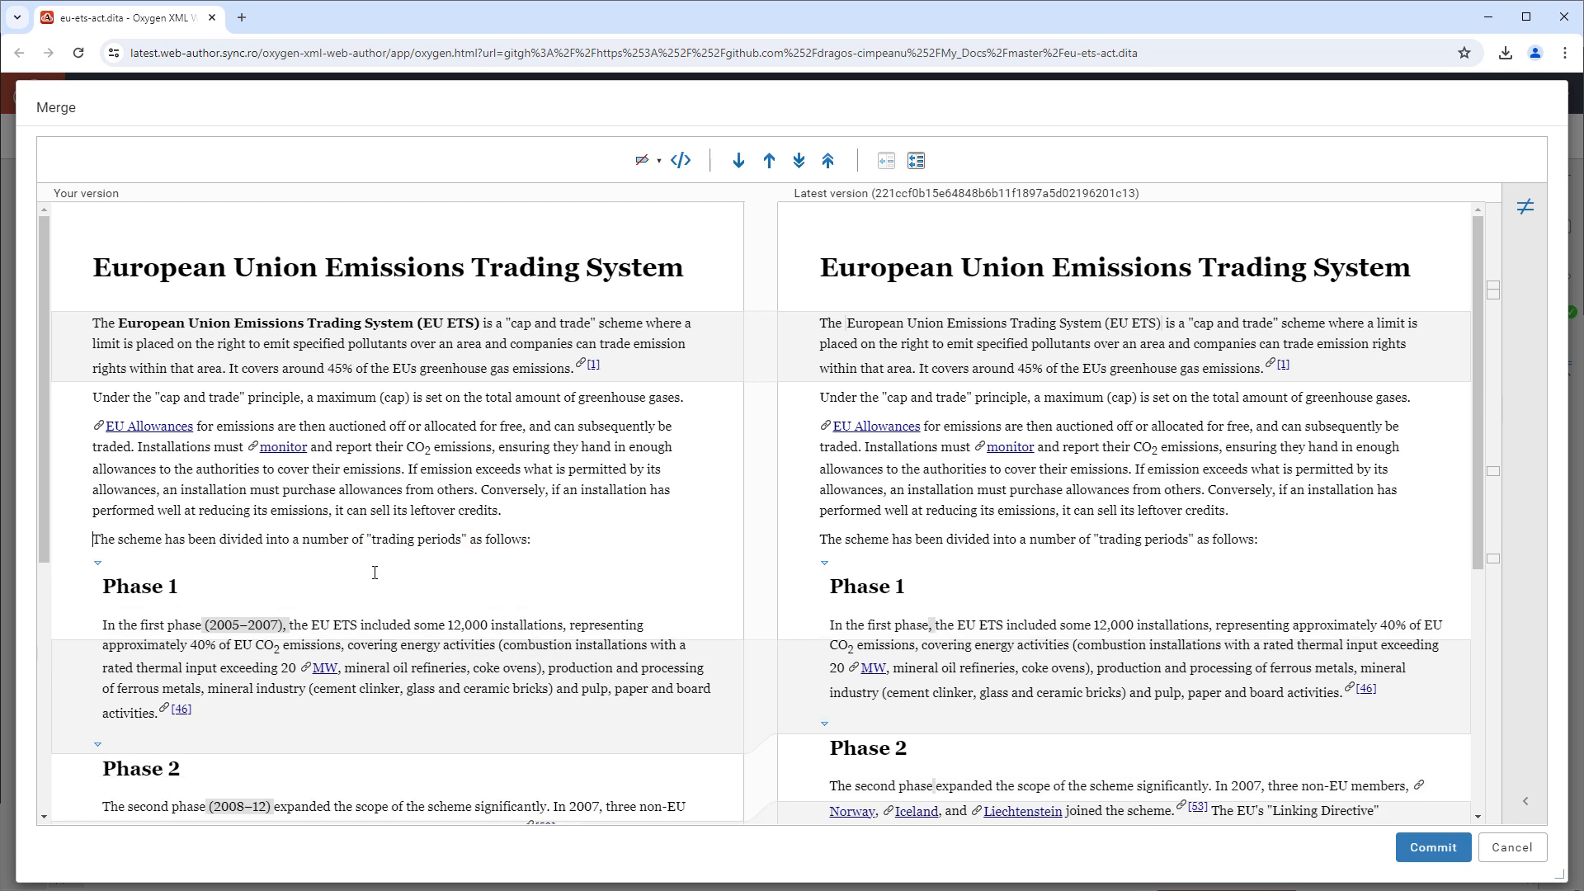
- Replace the incoming "cap and trade" sentence above EU Allowances with the cut longer text and delete the leftover empty paragraph
drag(95, 397, 688, 402)
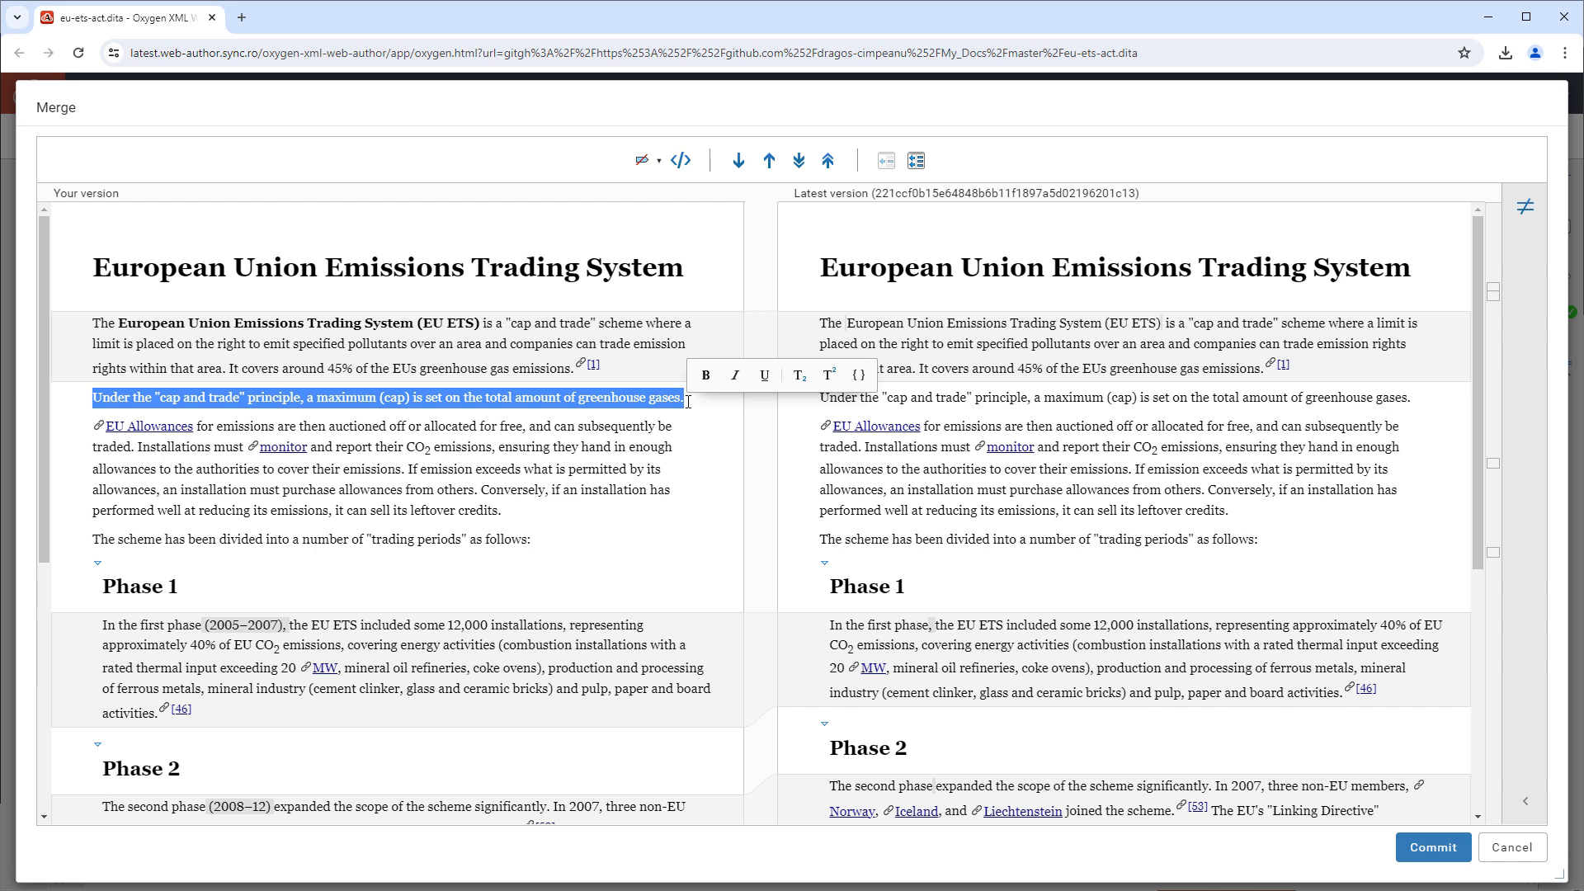
key(ctrl+v)
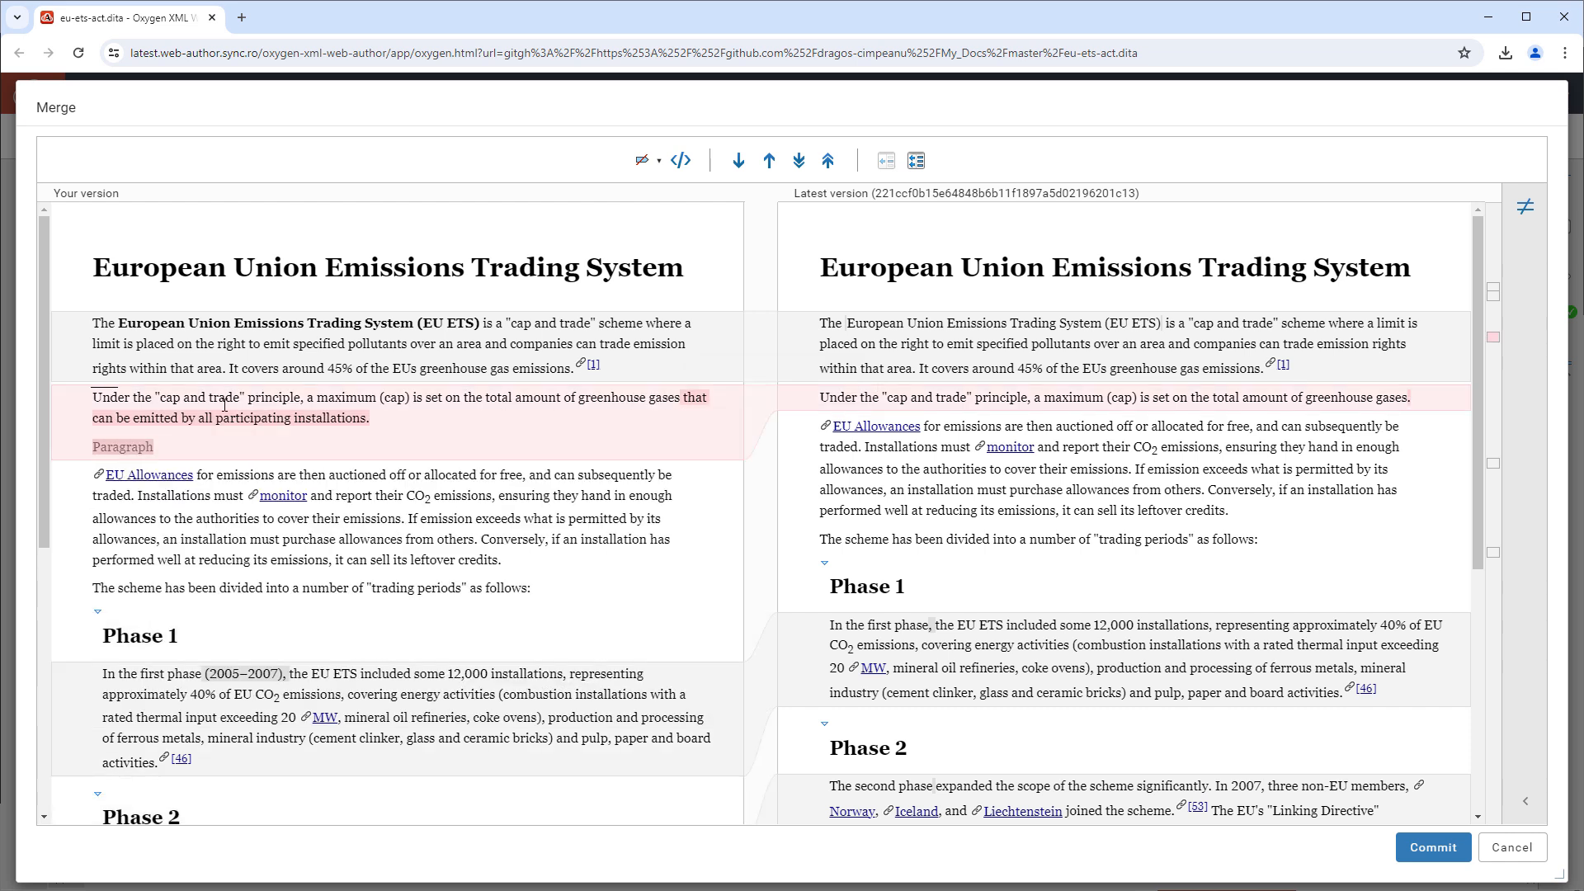
click(153, 446)
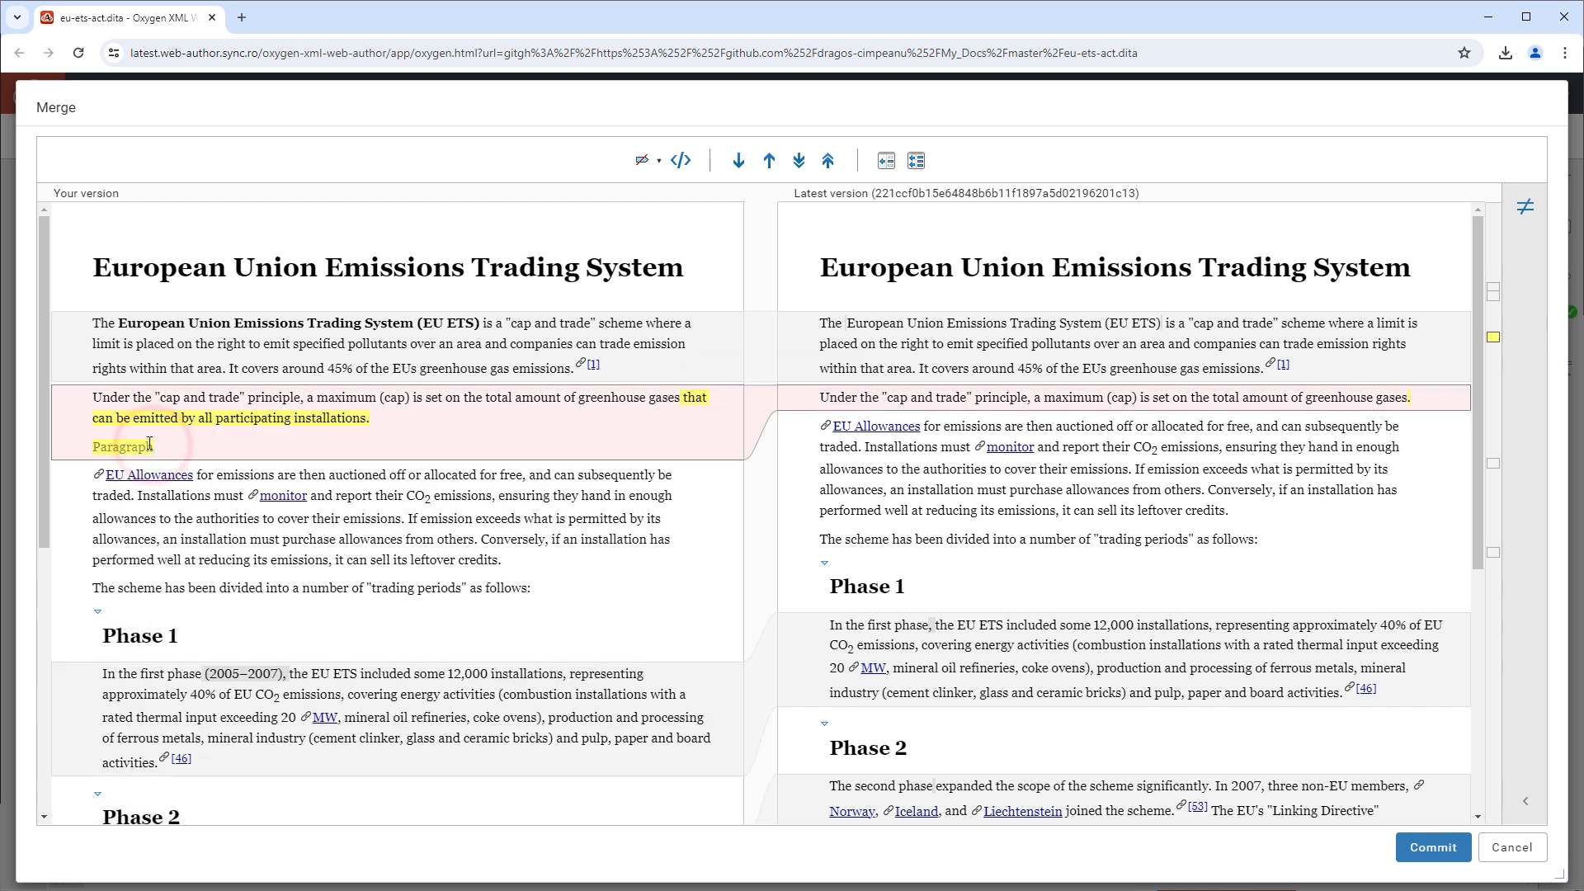
key(Delete)
- Check the remaining differences through Phase 2 and commit the merged eu-ets-act.dita
click(797, 162)
click(797, 162)
click(797, 163)
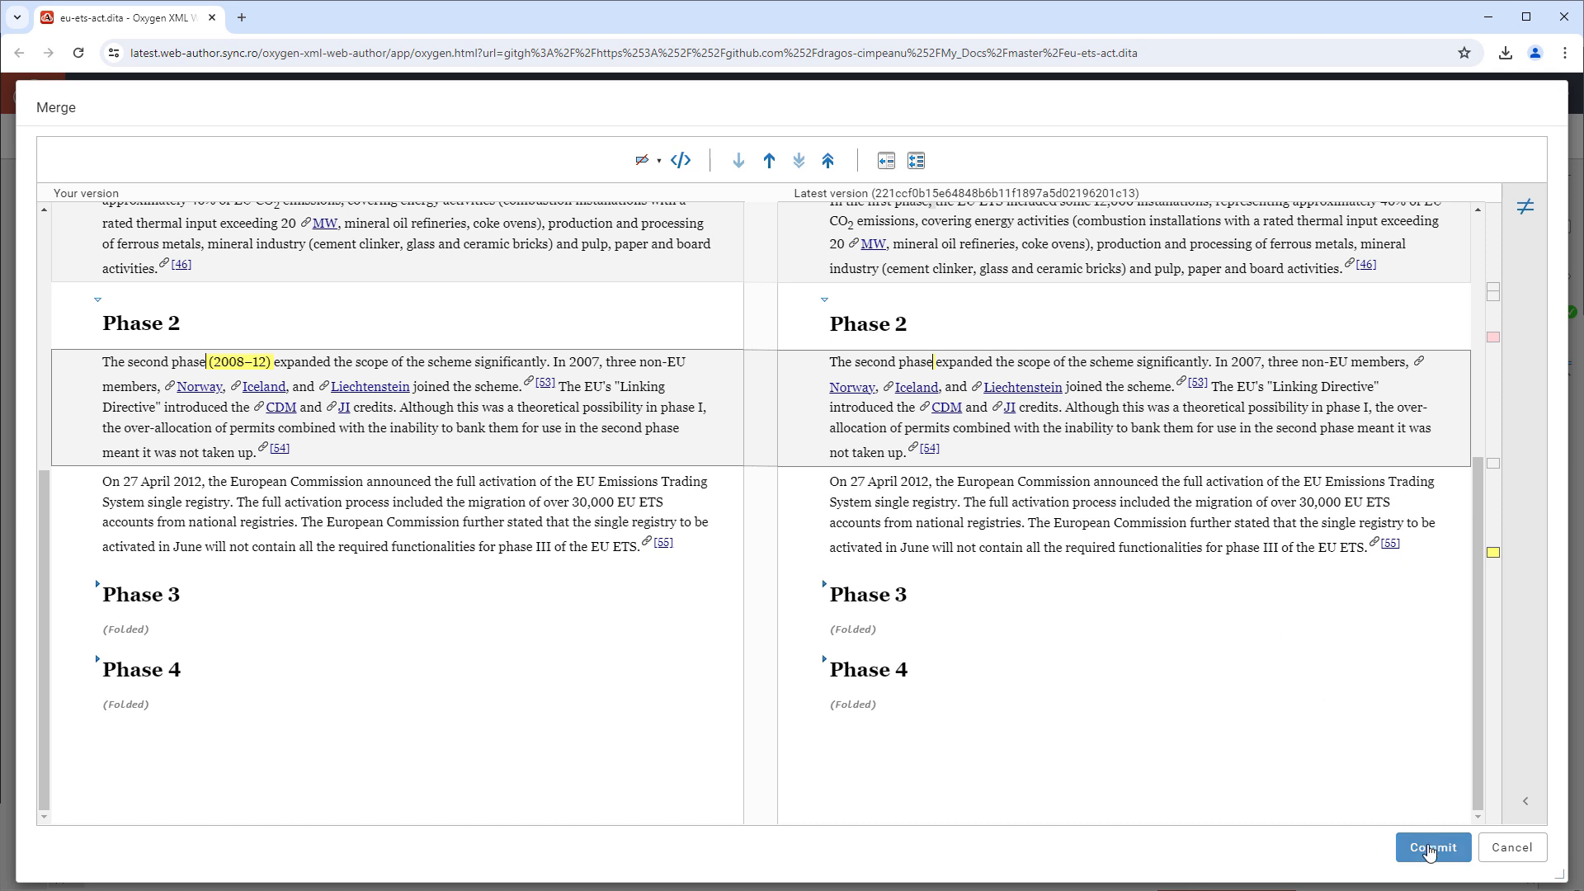
click(1430, 849)
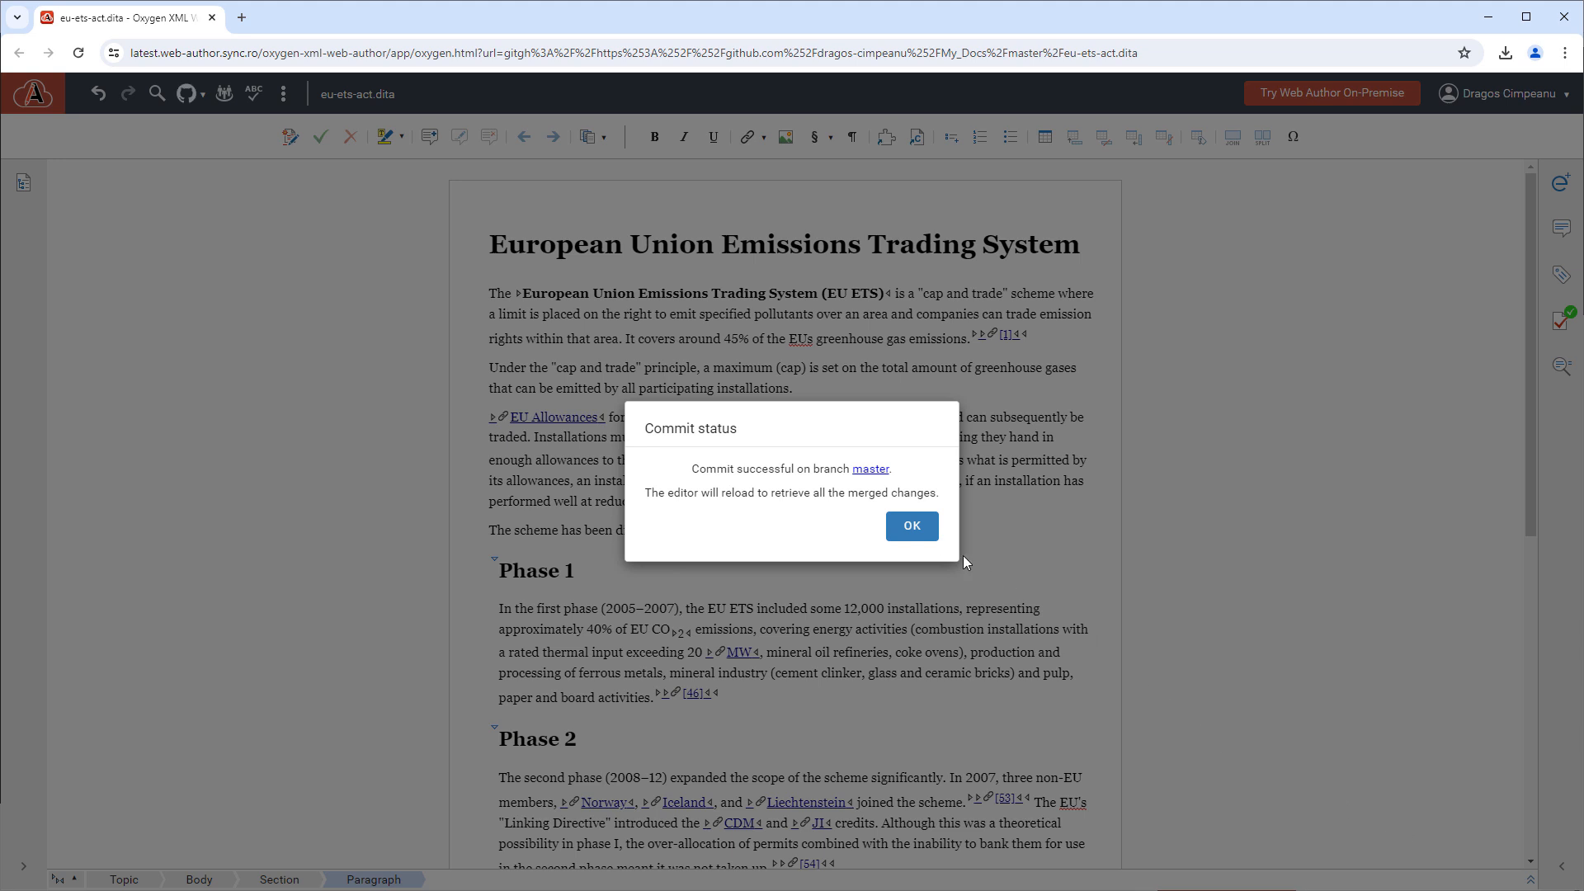
click(912, 525)
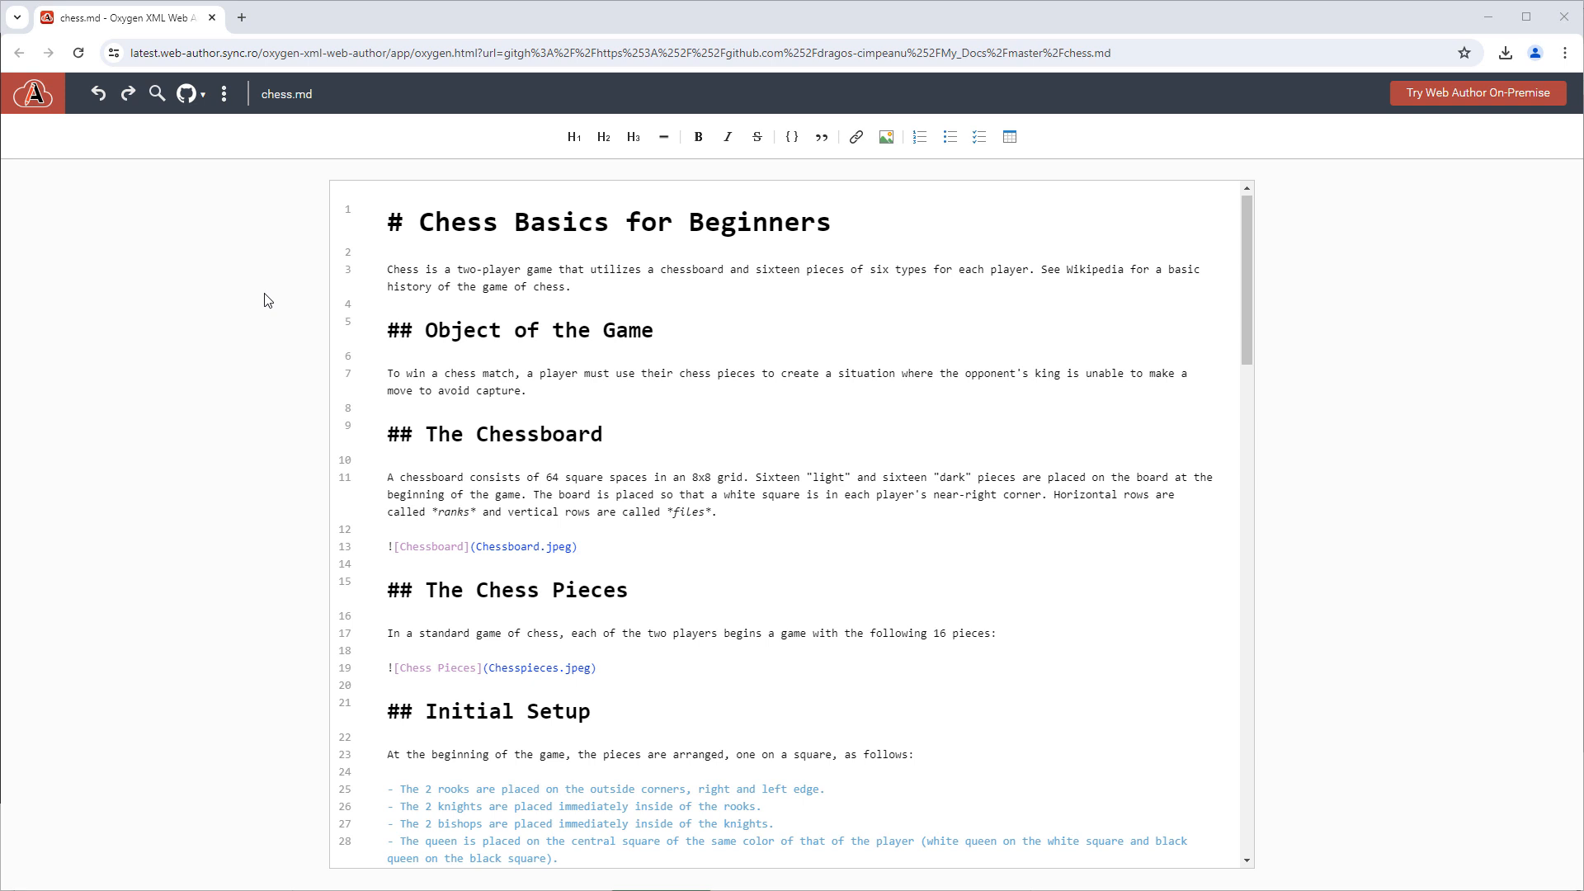
- Compare chess.md with another file from the repository, chess_repo.md
click(225, 94)
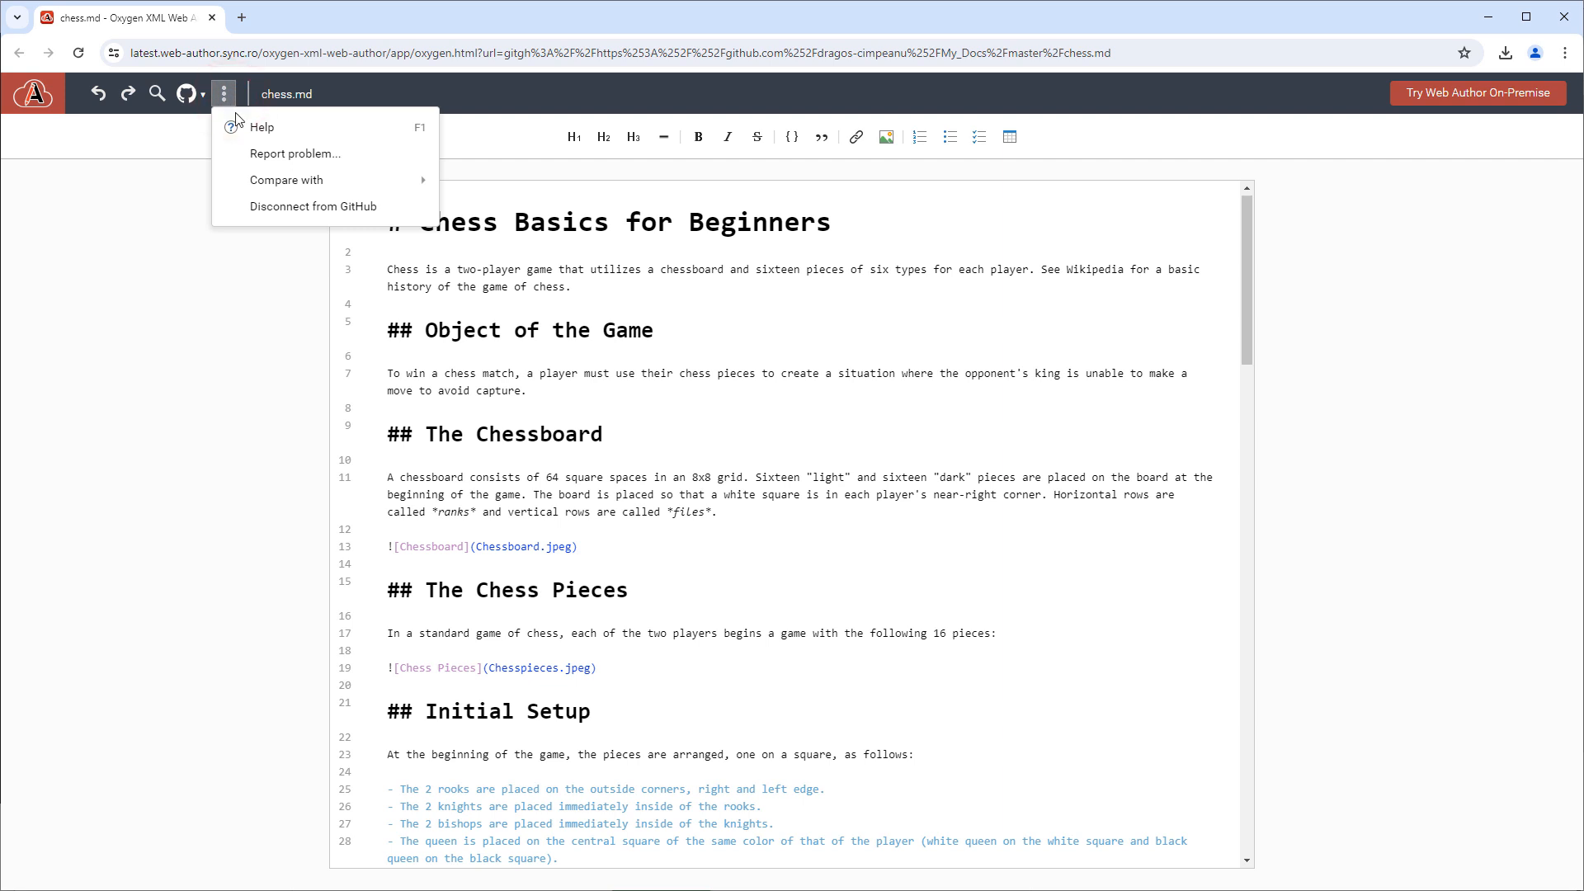
mouse_move(290, 184)
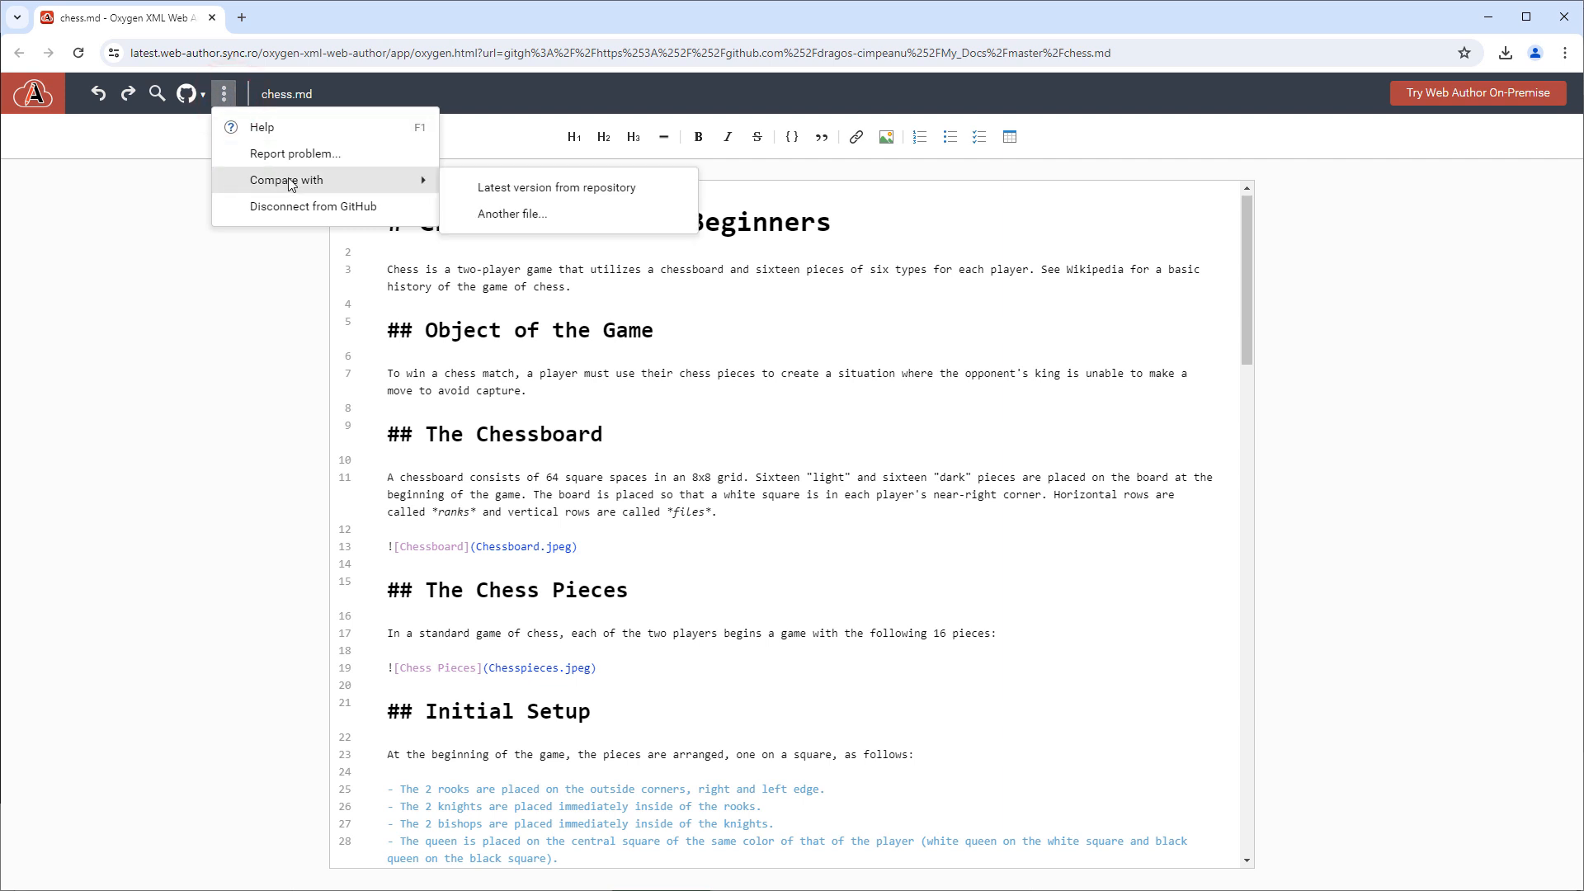
click(515, 211)
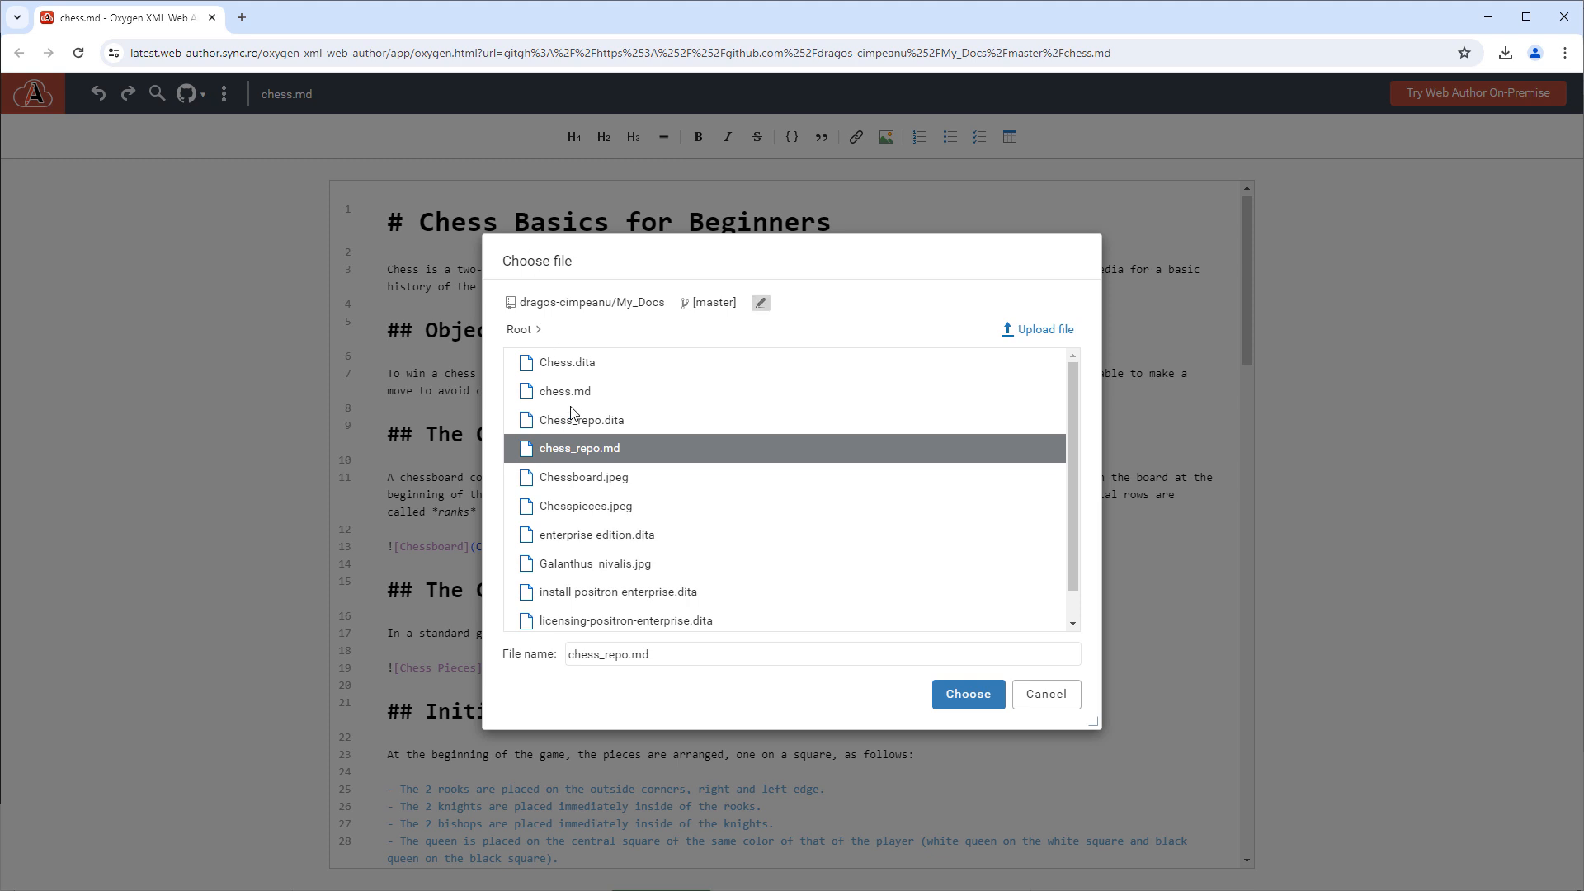
click(584, 446)
click(968, 693)
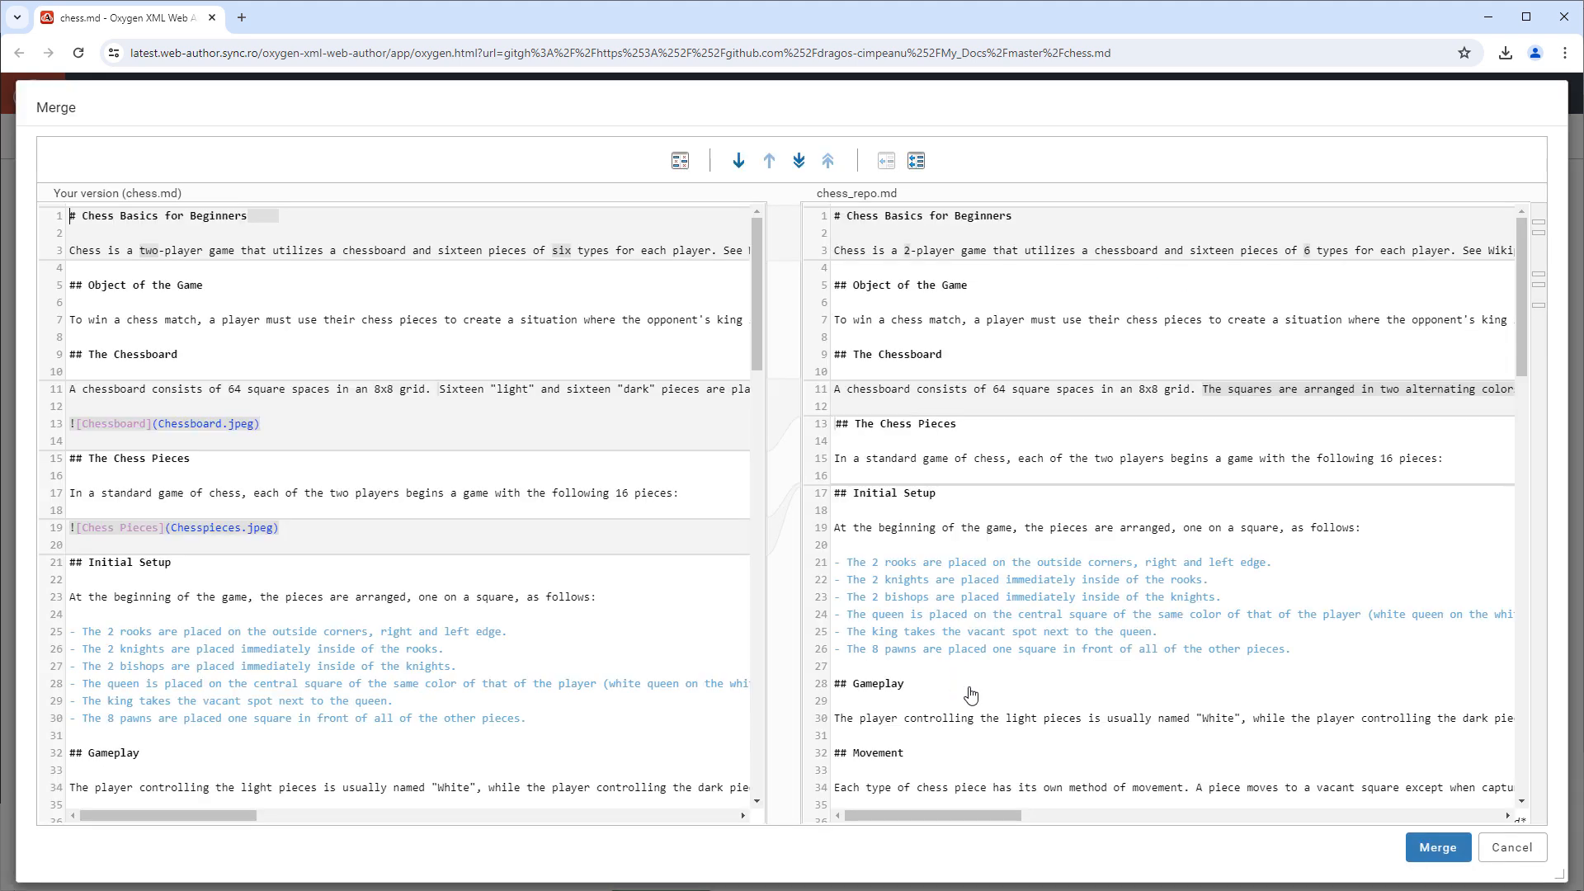
- Ignore whitespace differences and step through the changes up to the paragraph under The Chessboard
click(678, 163)
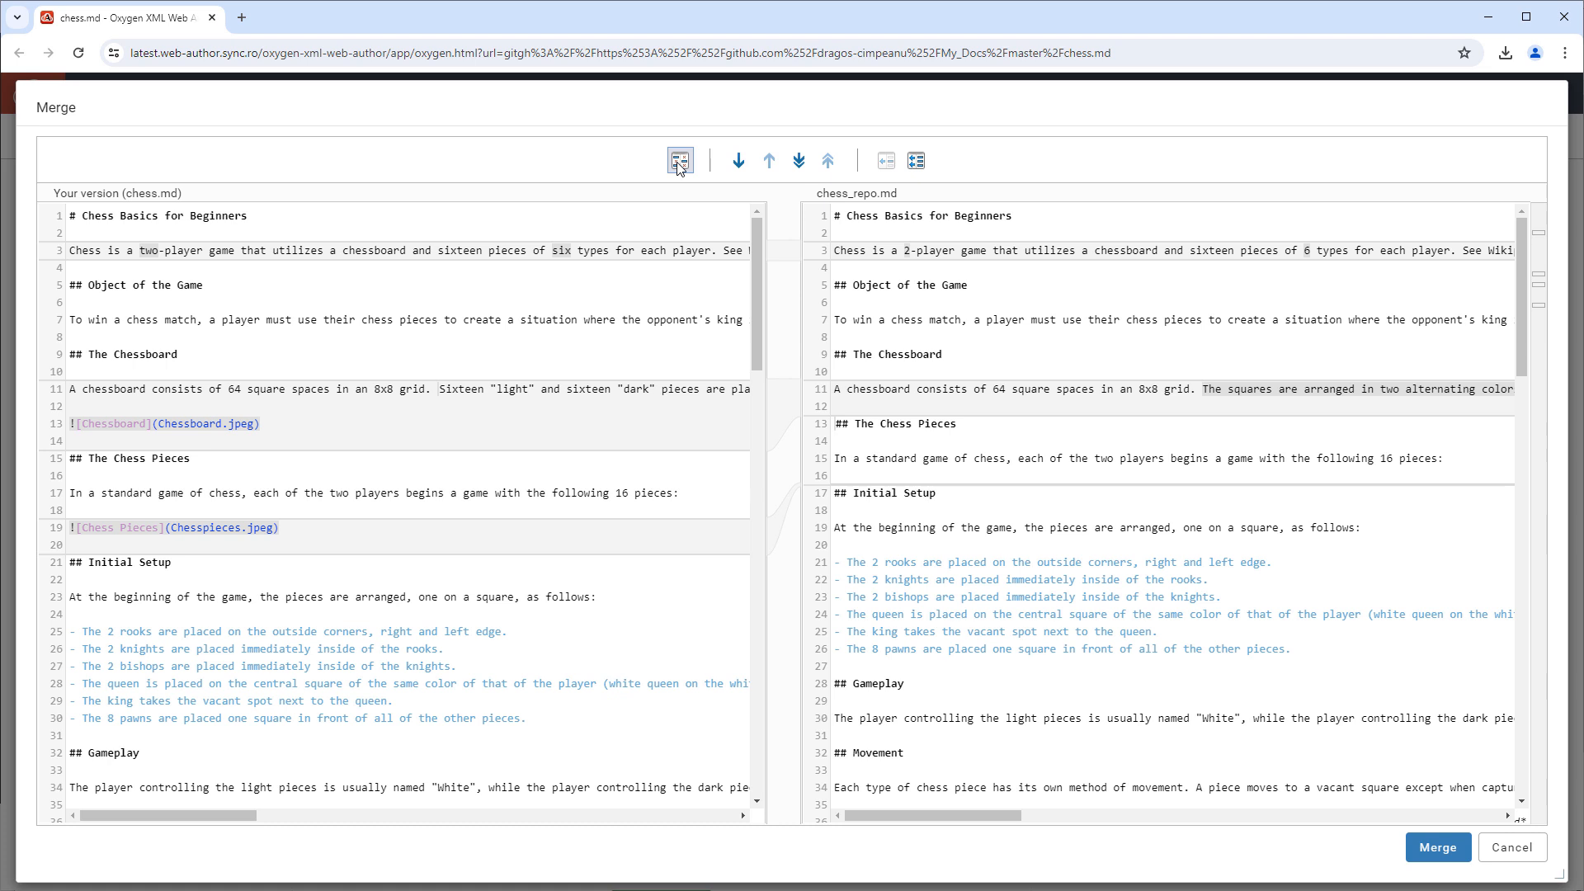
click(798, 162)
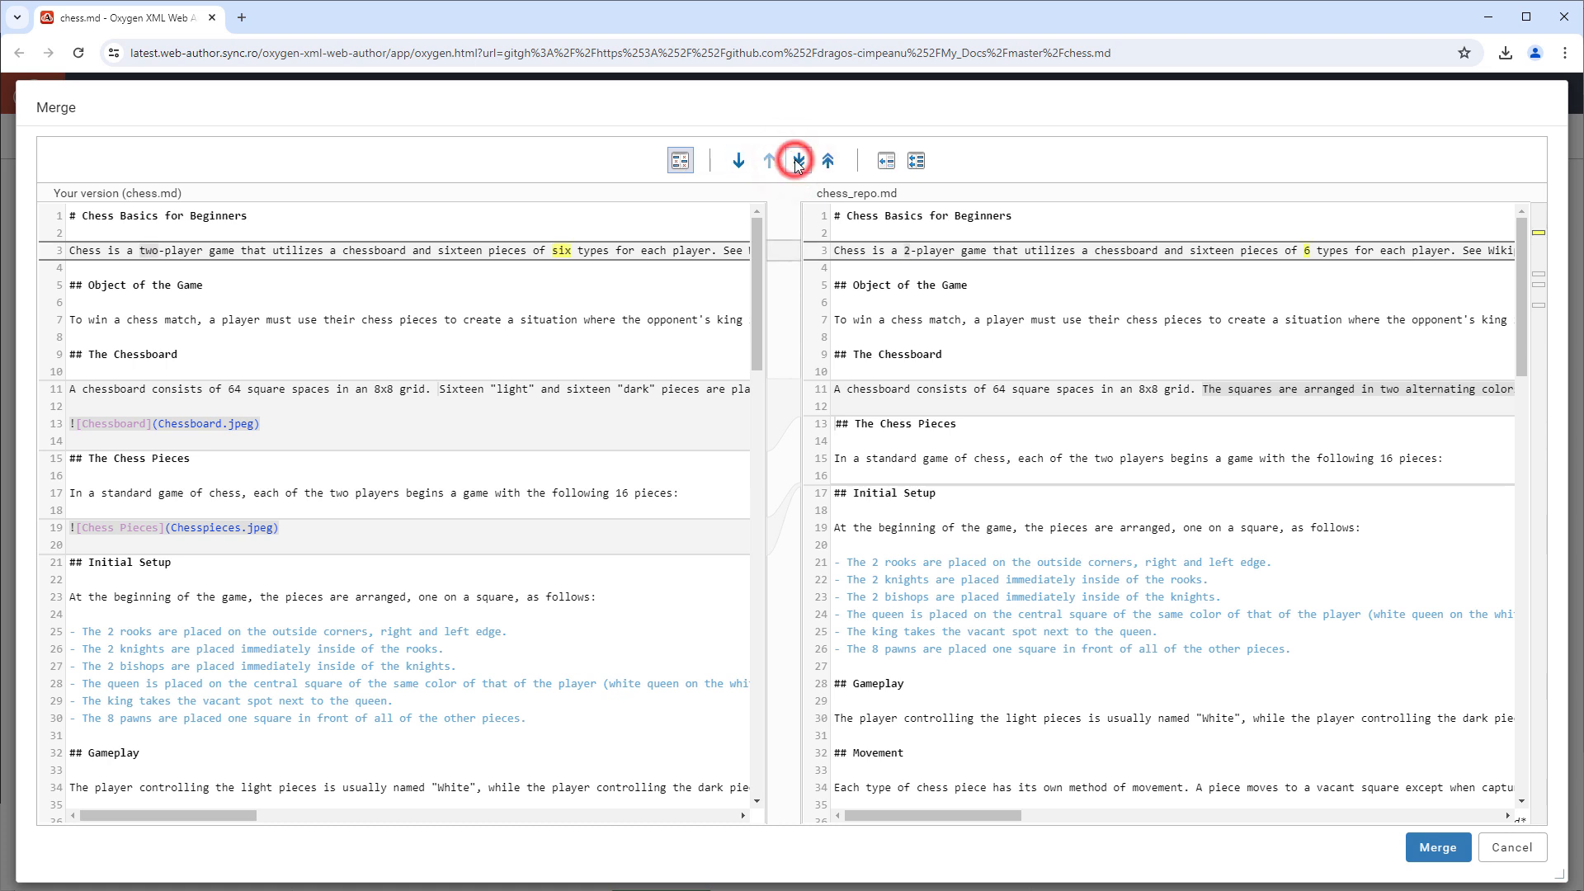
click(797, 161)
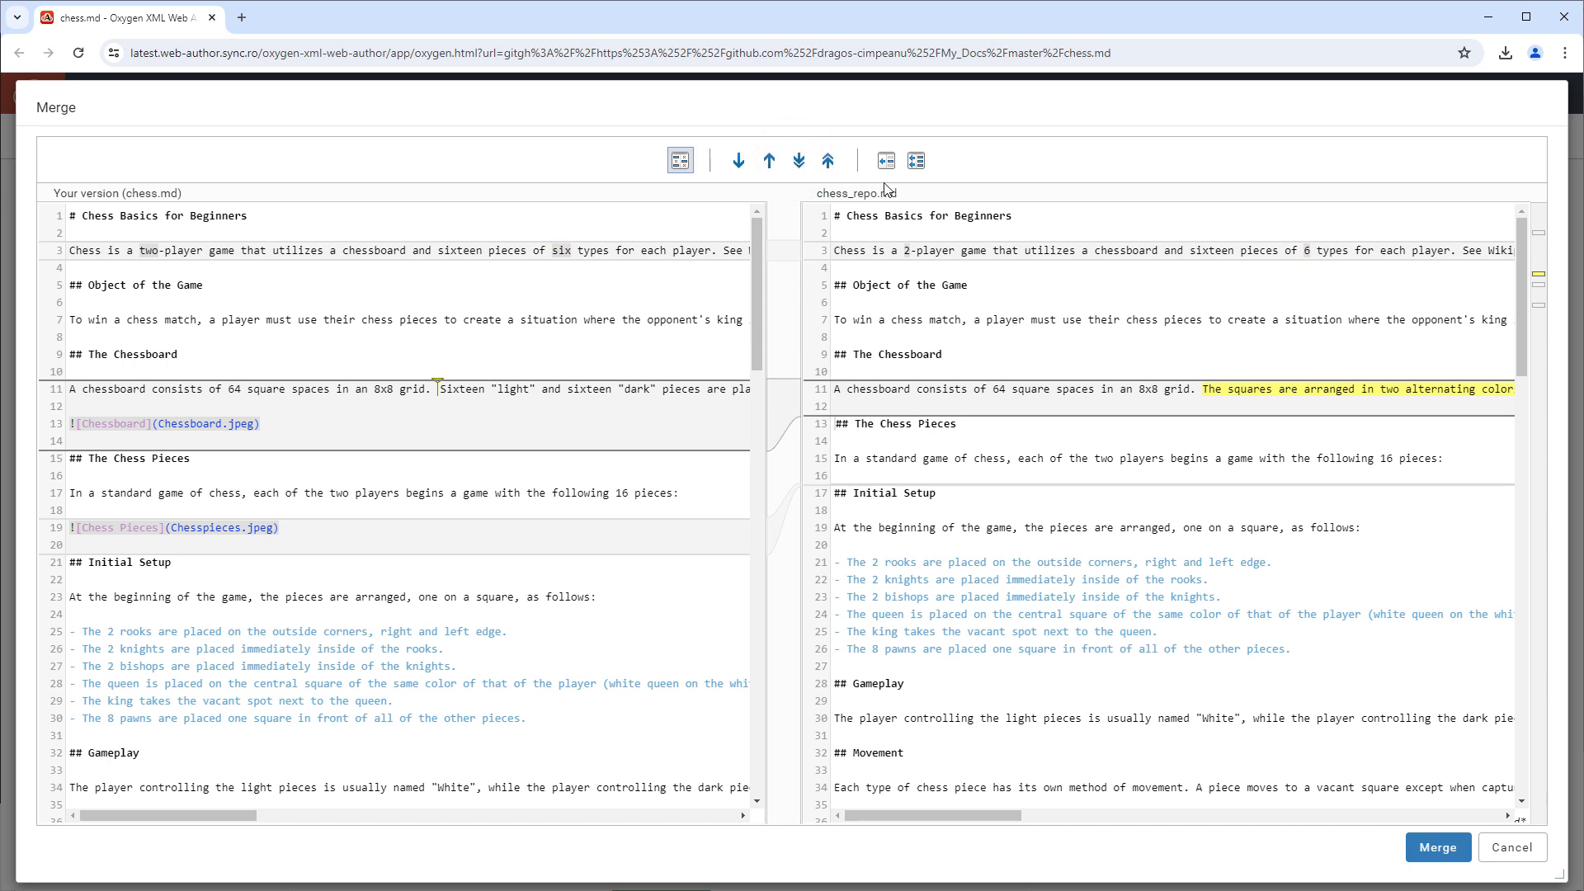
- Copy all changes from chess_repo.md into chess.md and apply the merge
click(916, 163)
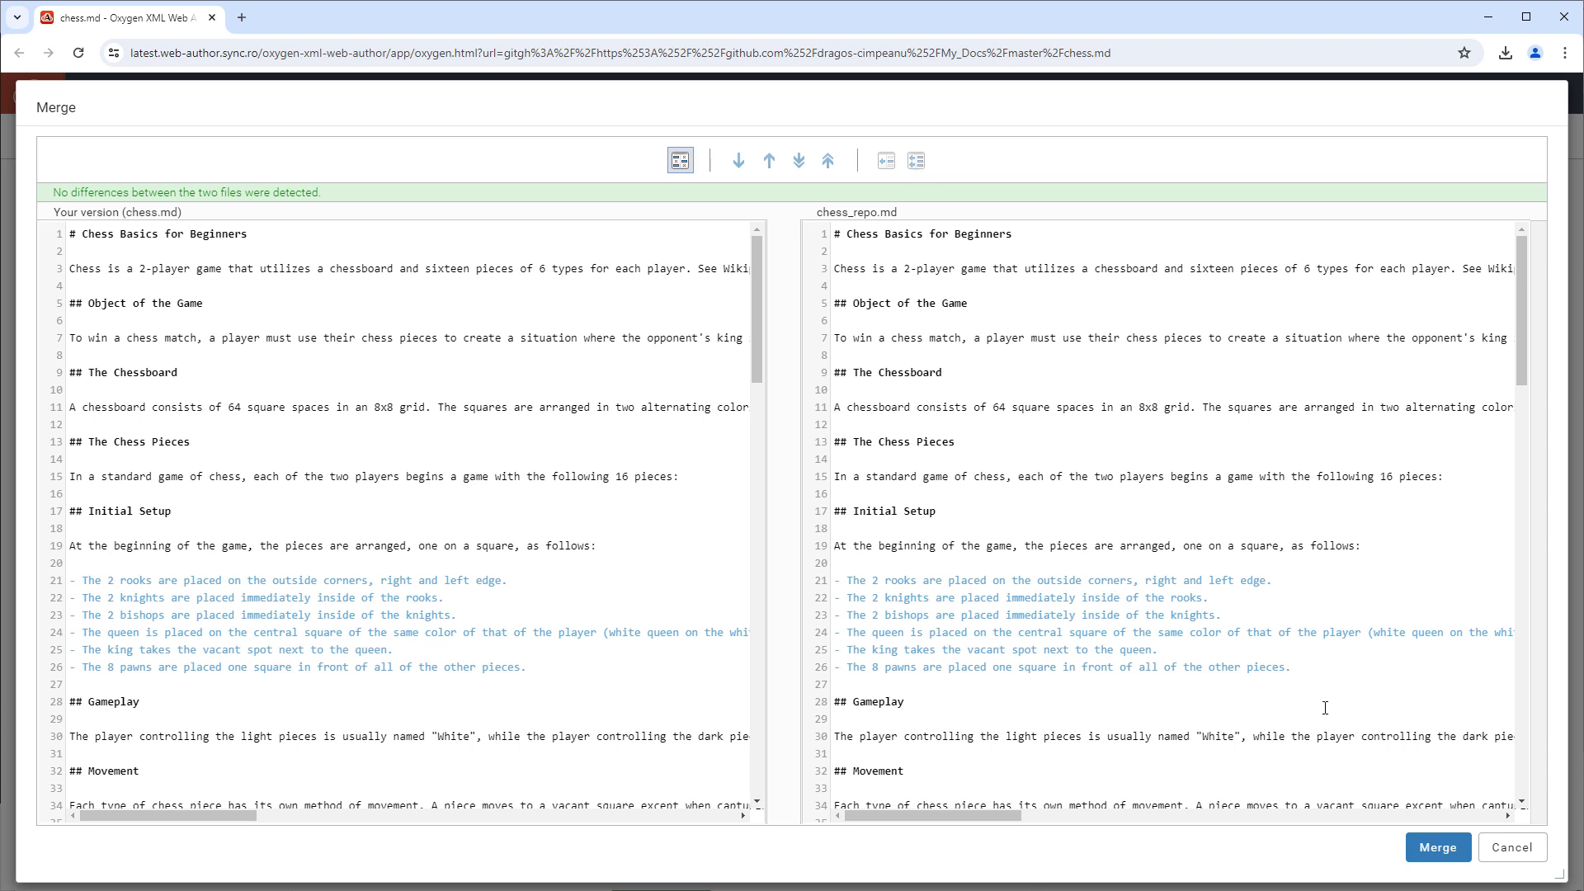
click(1427, 845)
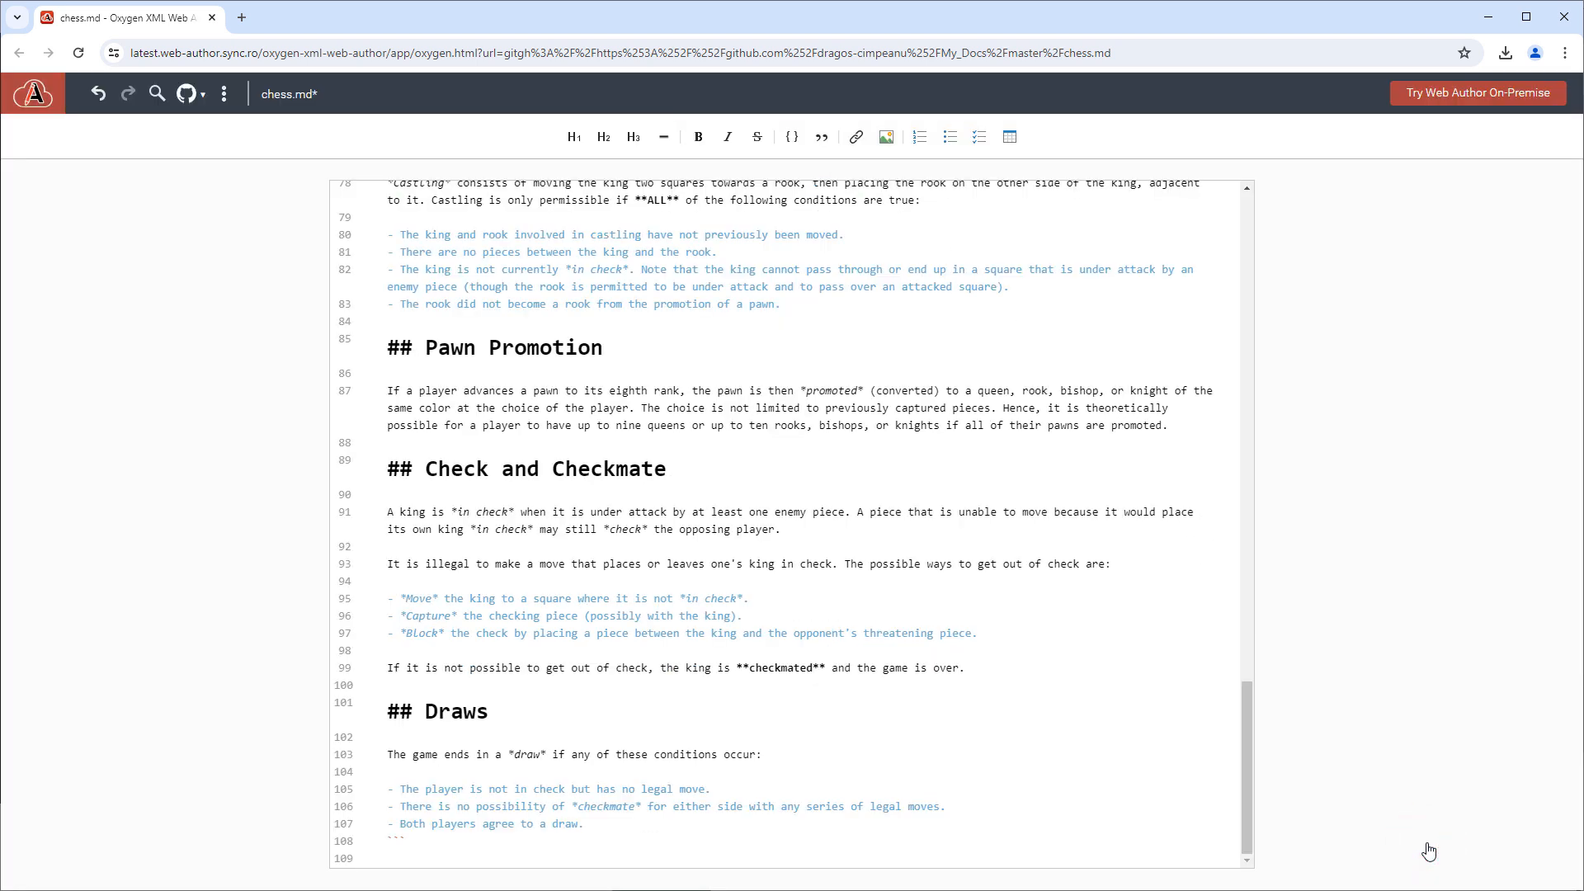